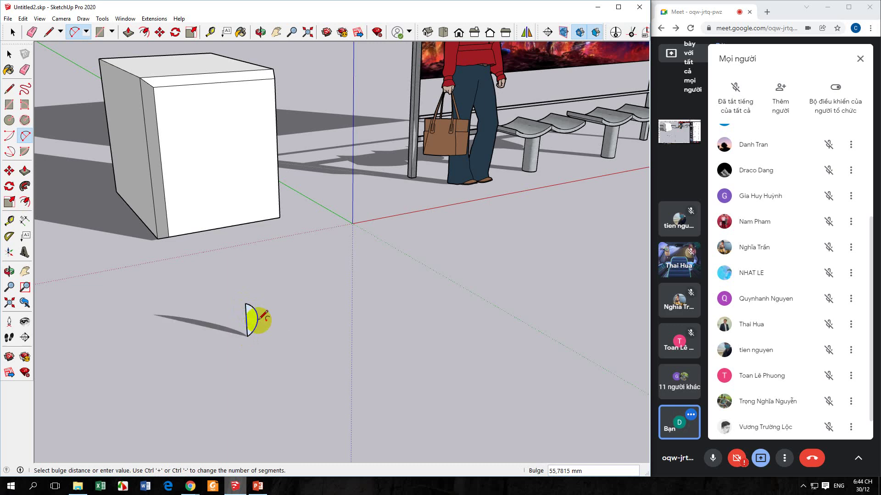
Step: Draw a freestanding vertical line beside the half-round face, offset by a helper line from the face's lower corner, and delete the helper line
click(9, 54)
middle_drag(298, 404, 320, 340)
scroll(320, 340, up, 1)
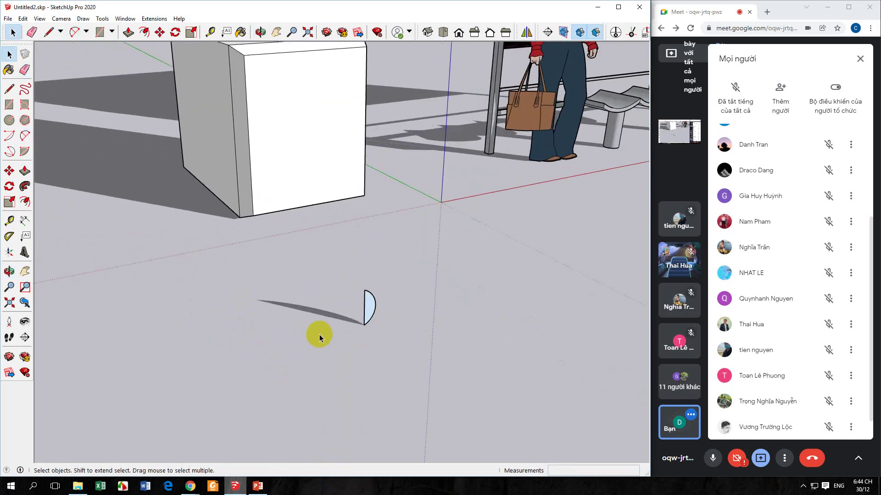
click(10, 89)
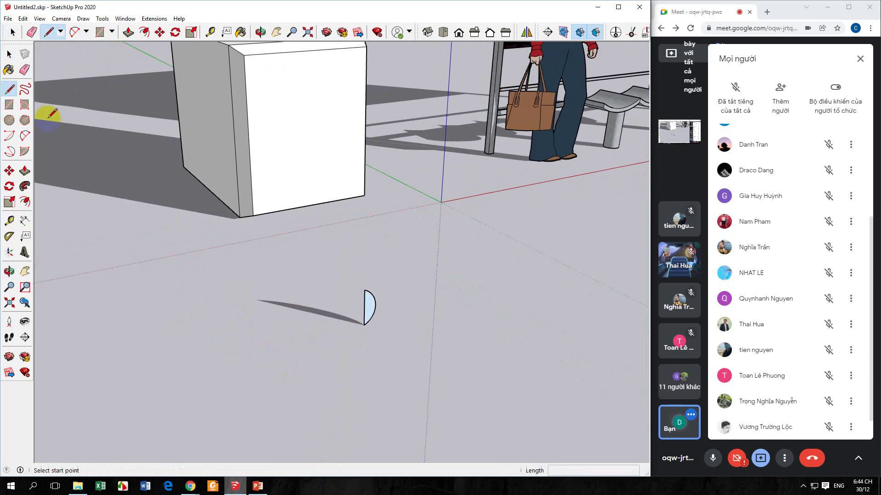
click(362, 327)
click(256, 356)
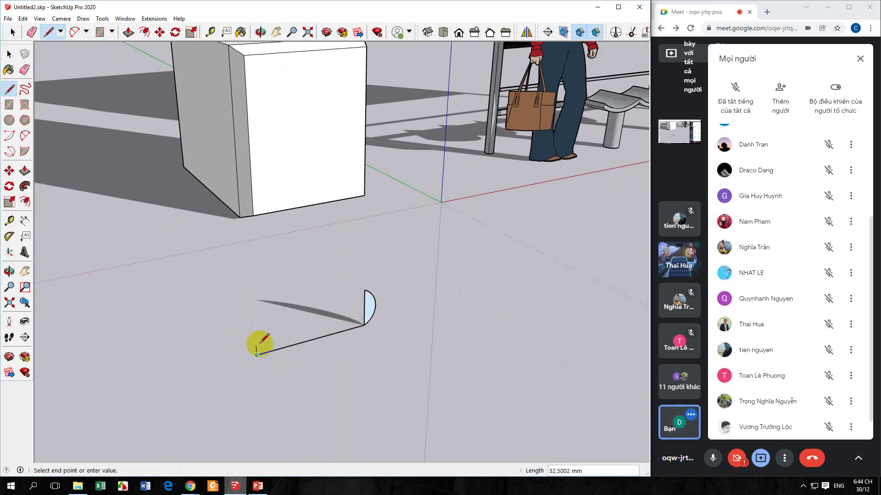
click(251, 268)
key(Escape)
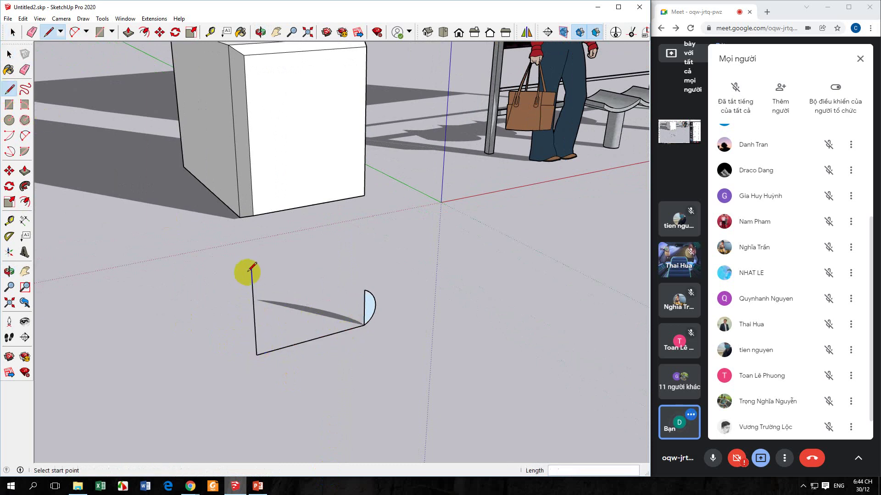
click(9, 54)
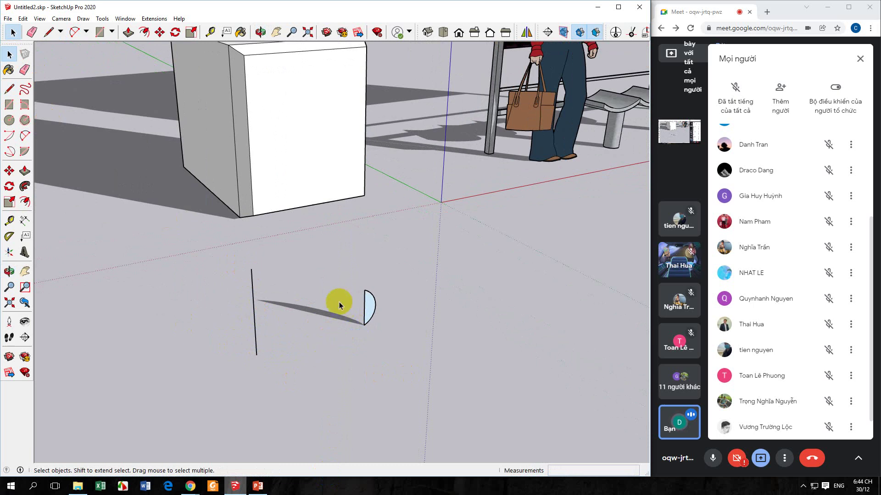
Step: Activate Follow Me for the half-round face and admit the waiting participant to the Google Meet call
double_click(367, 304)
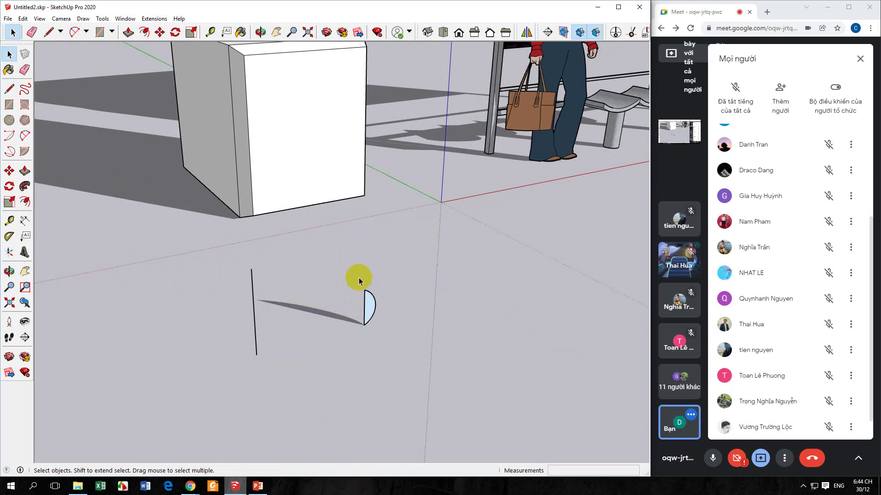
click(24, 187)
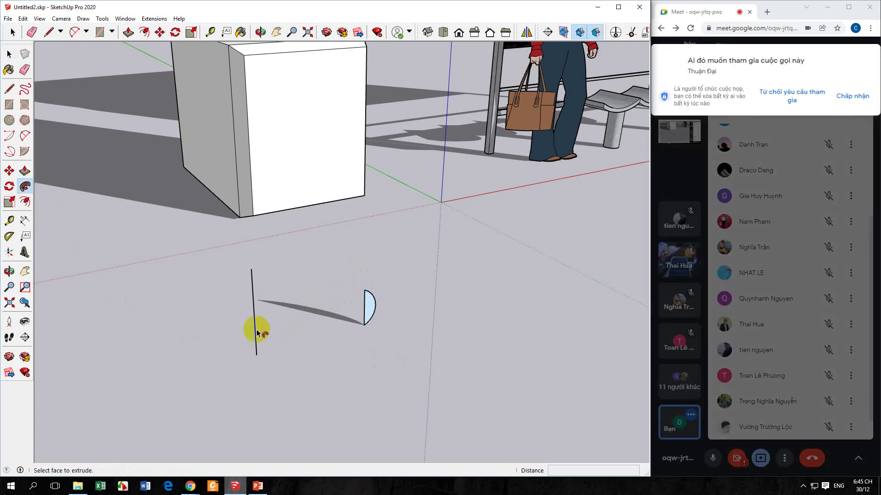
click(851, 107)
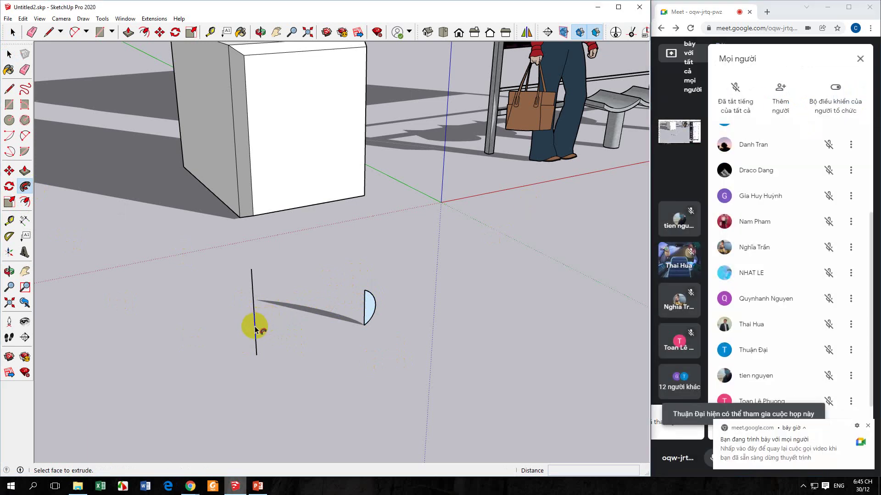
click(23, 69)
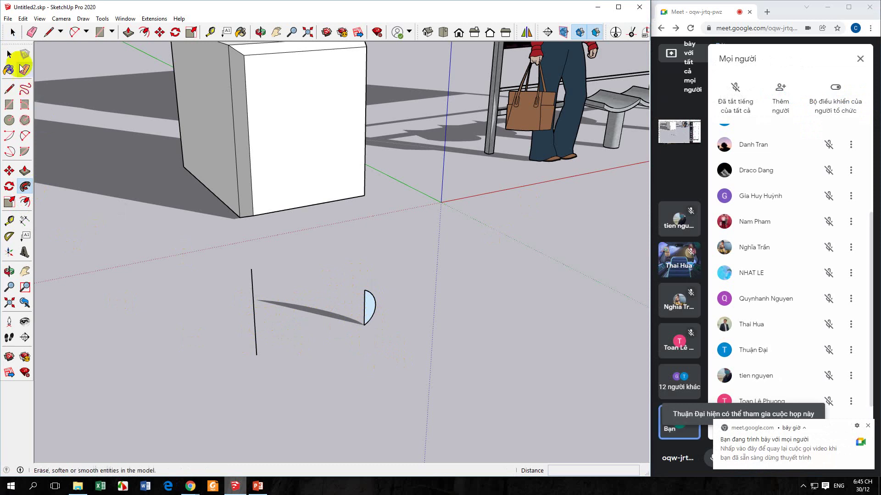
click(10, 54)
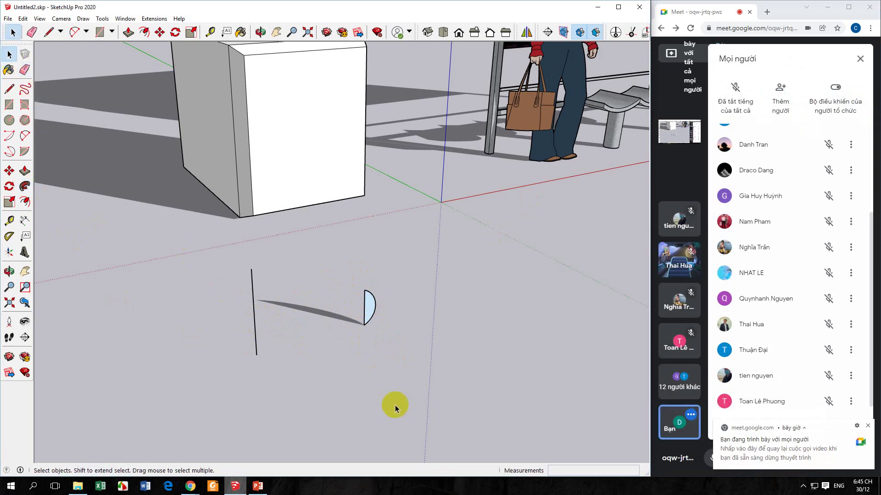
Step: Try to extrude the selected half-round face with Follow Me along the separate vertical line
middle_drag(395, 406, 364, 414)
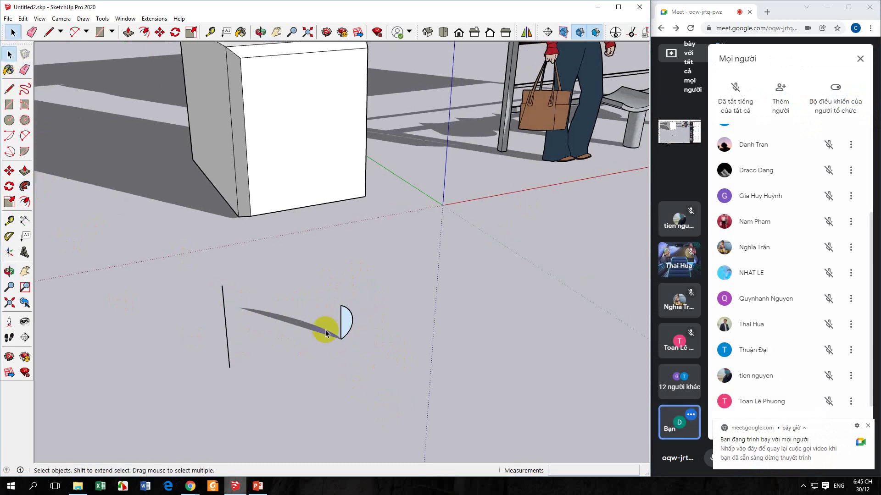
click(25, 187)
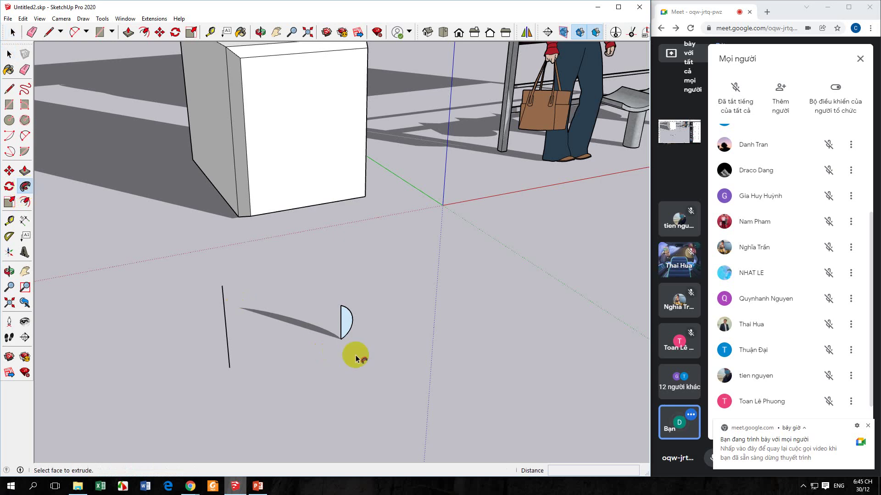
click(10, 54)
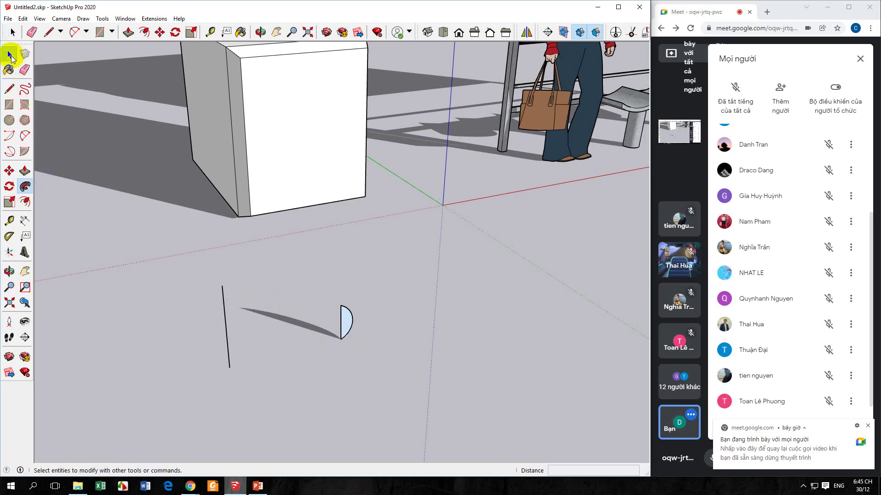
middle_drag(367, 400, 347, 403)
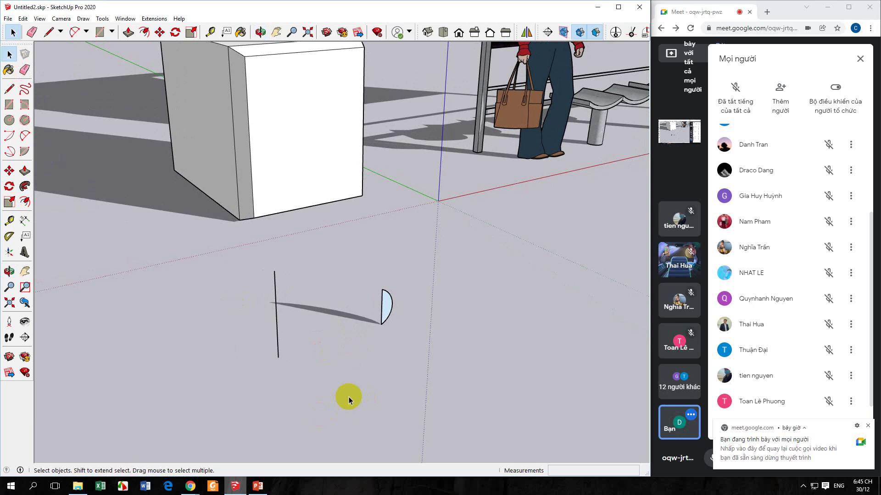
click(386, 303)
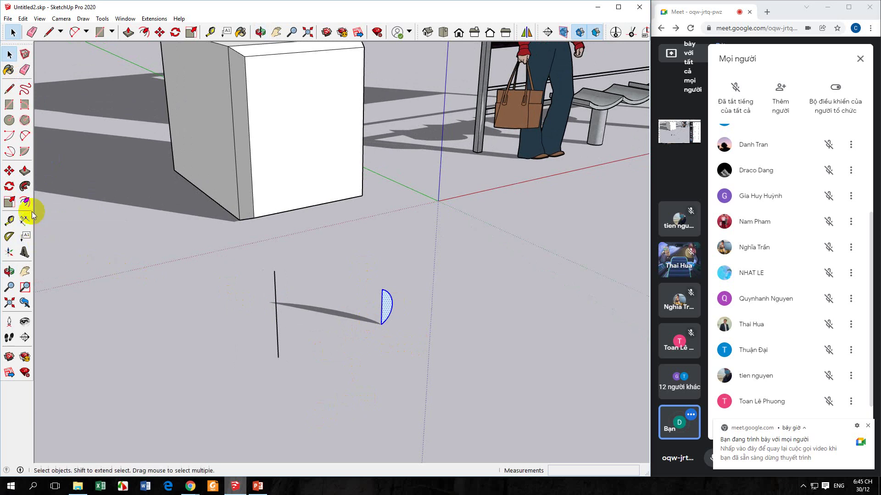
click(25, 187)
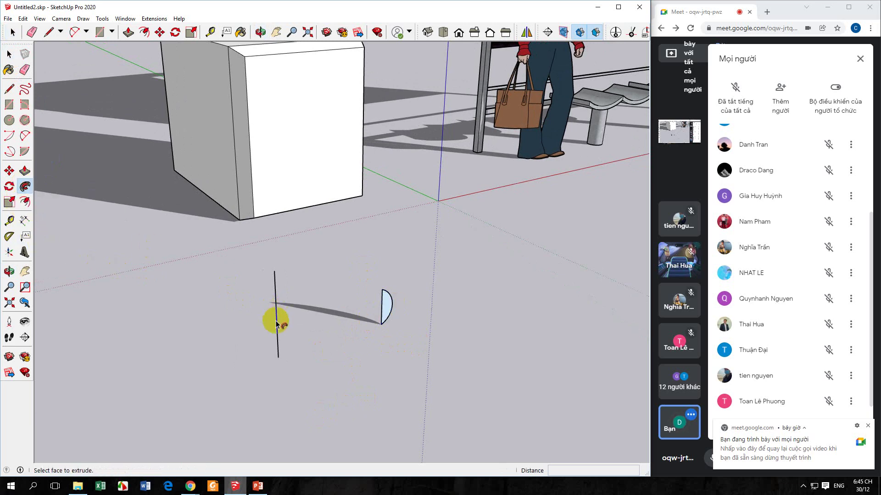
click(383, 326)
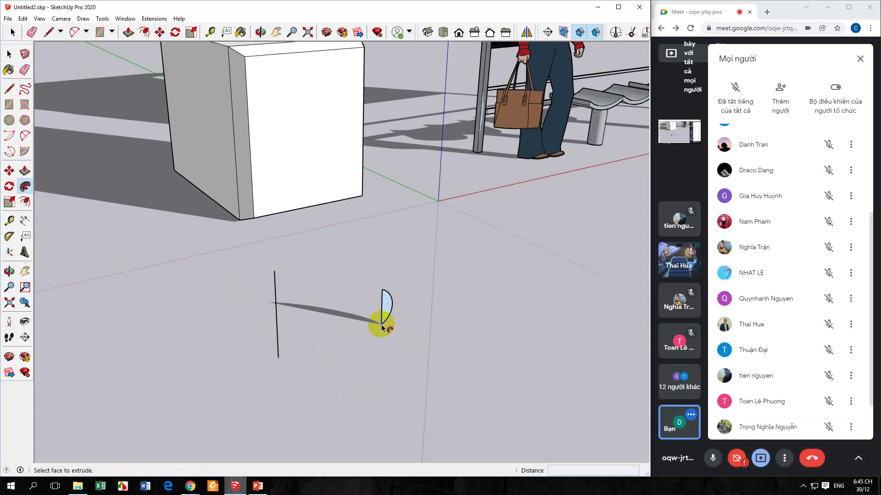
Step: Try Follow Me with both the half-round face and the separate vertical line selected together
click(7, 90)
click(9, 54)
drag(174, 270, 482, 434)
click(25, 202)
click(25, 186)
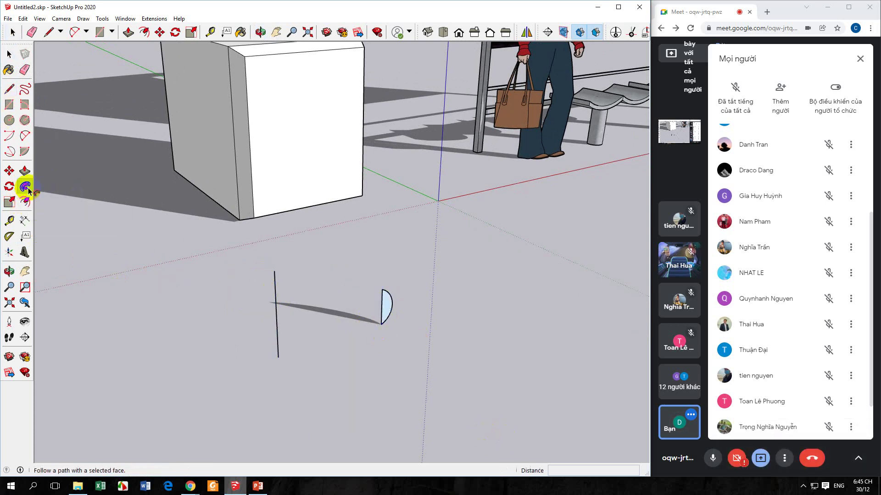
click(9, 54)
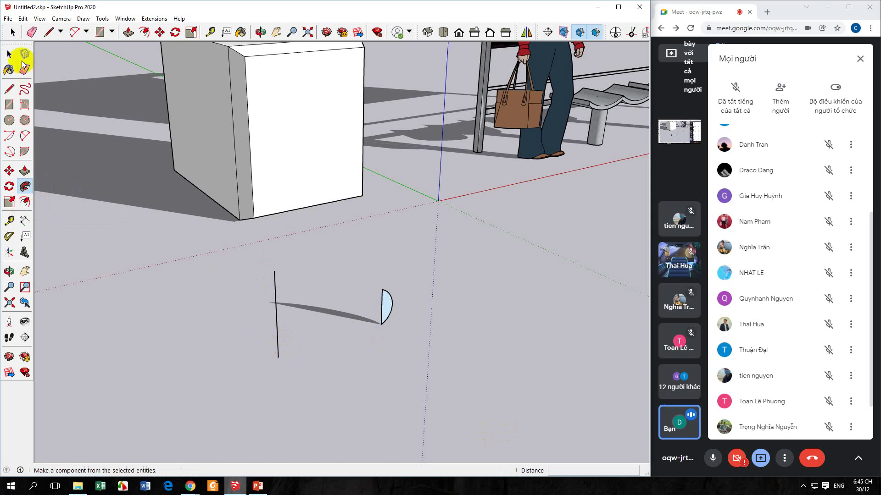
Step: Try Follow Me on the half-round face with only the detached vertical line preselected as the path
middle_drag(399, 374, 375, 357)
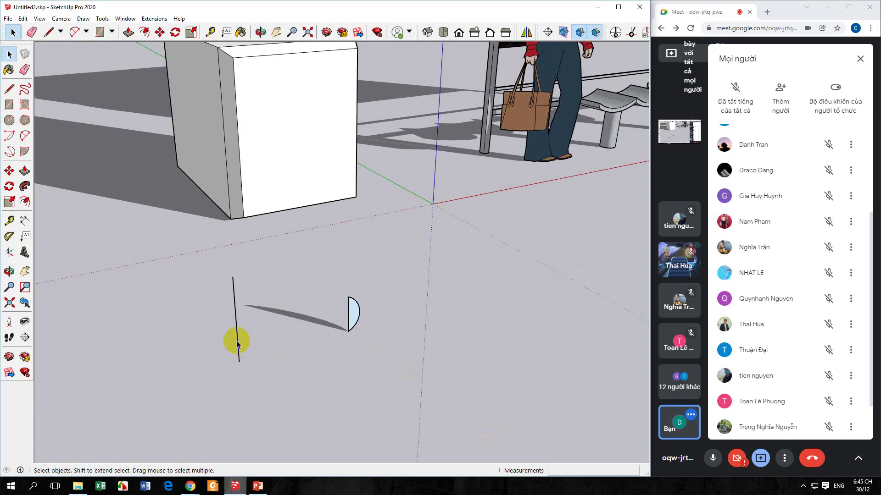
click(25, 185)
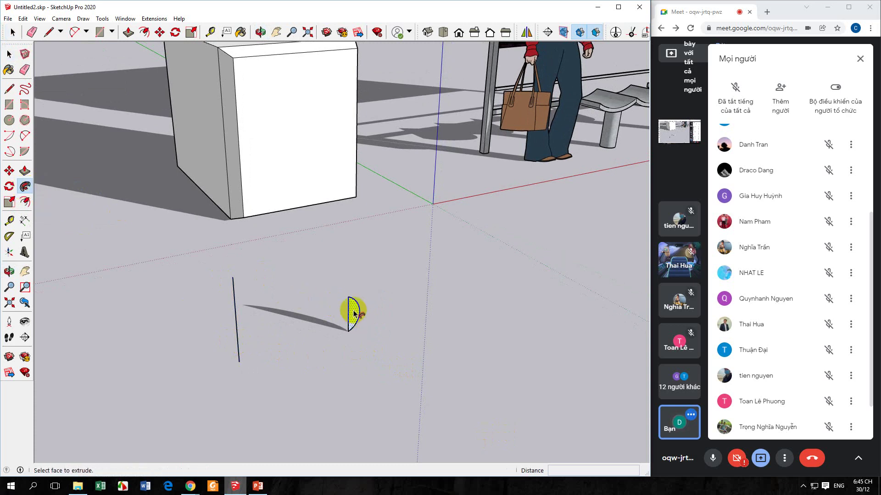
click(9, 55)
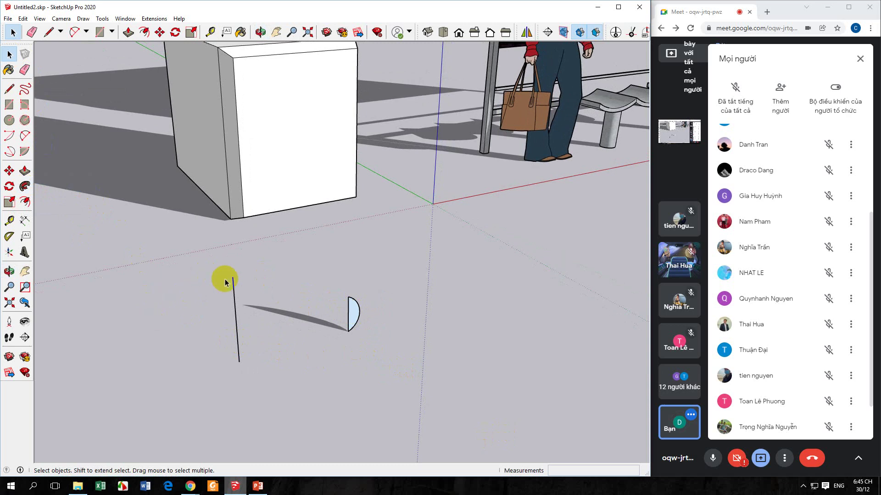
drag(211, 258, 265, 387)
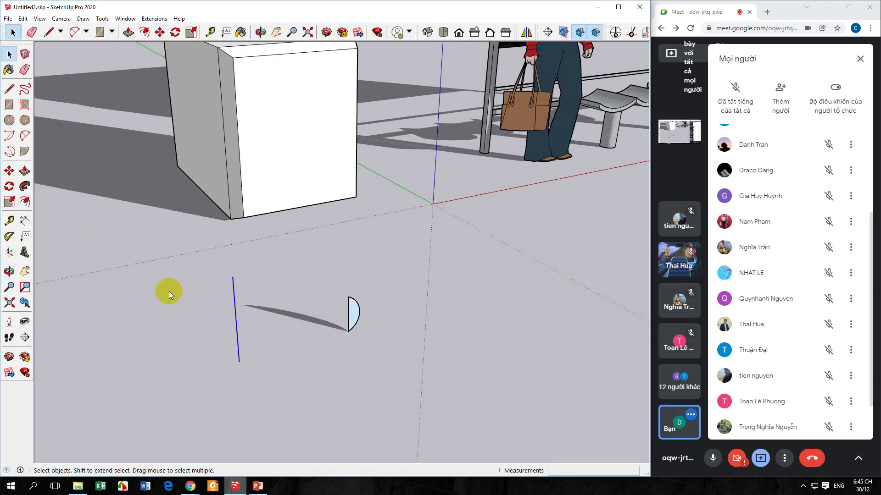
click(23, 189)
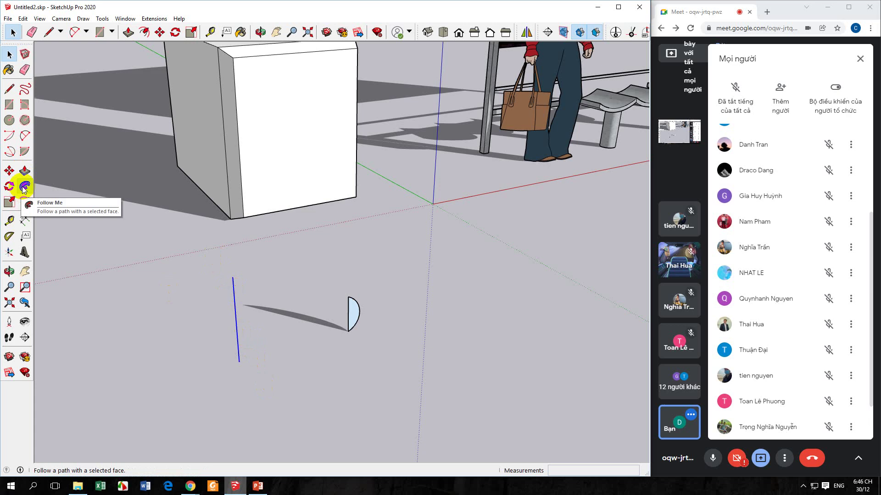
click(24, 188)
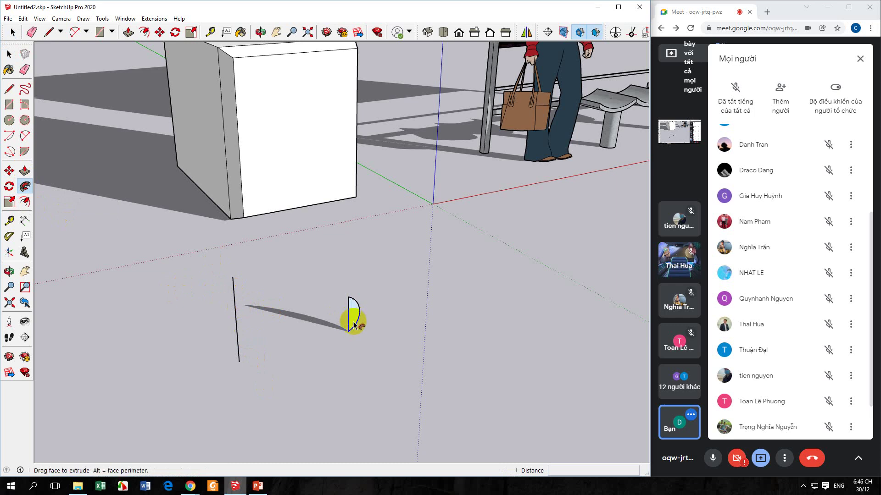
key(o)
drag(340, 399, 363, 395)
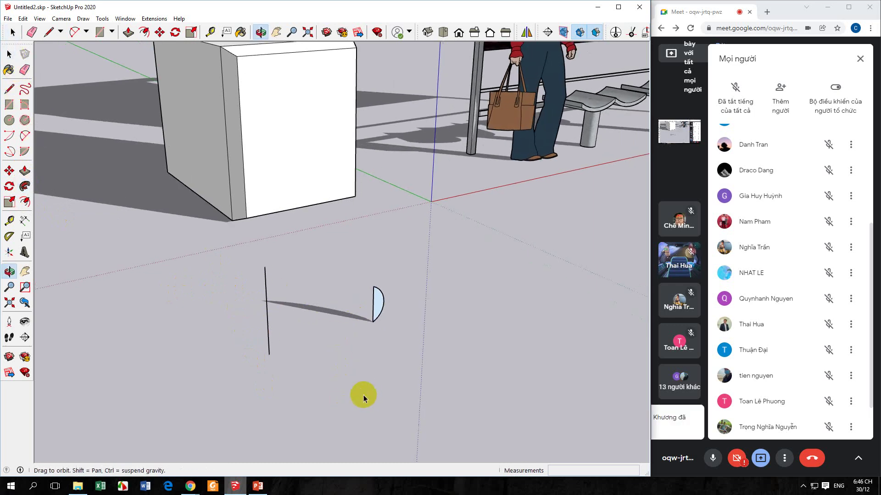
key(space)
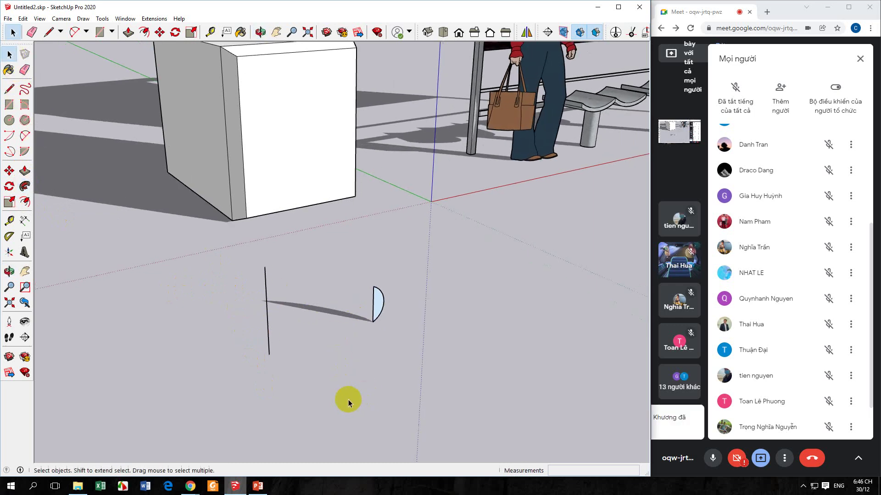
click(9, 94)
middle_drag(403, 349, 370, 346)
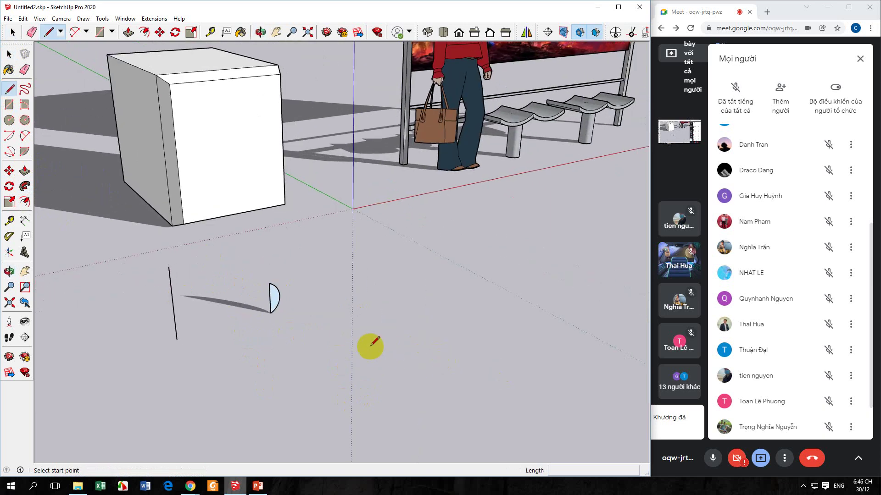
click(316, 373)
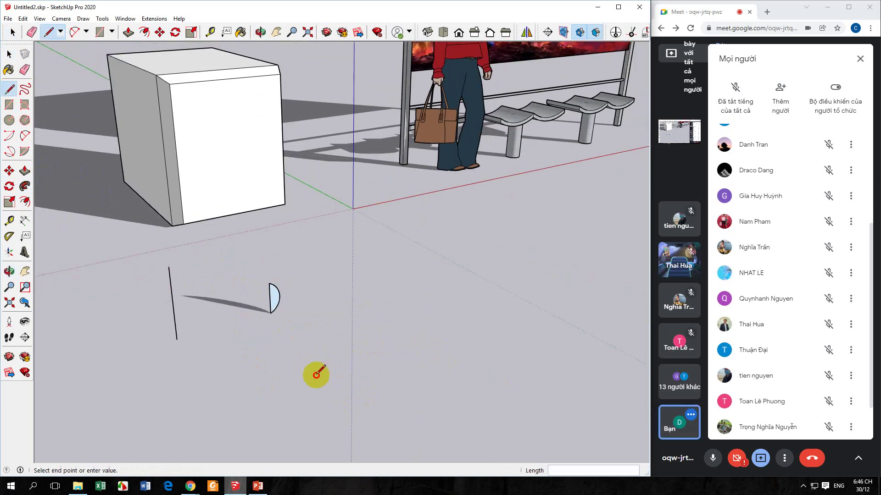
click(315, 340)
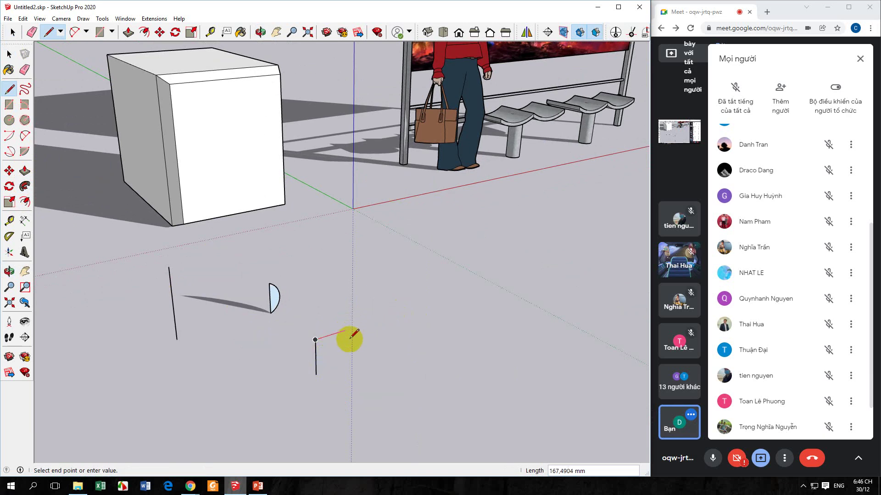
key(ctrl+z)
Step: Draw an L-shaped path on the open ground: a vertical line, continued by a line about 687 mm long parallel to the red axis
click(327, 368)
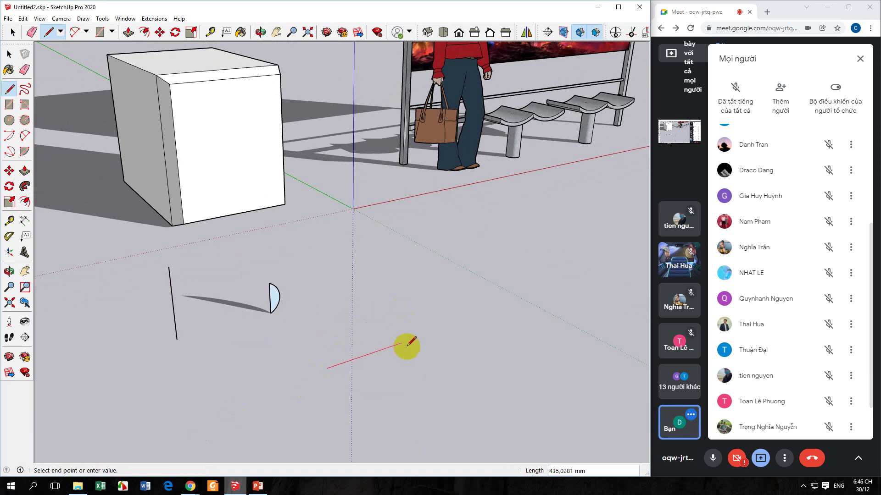
click(326, 319)
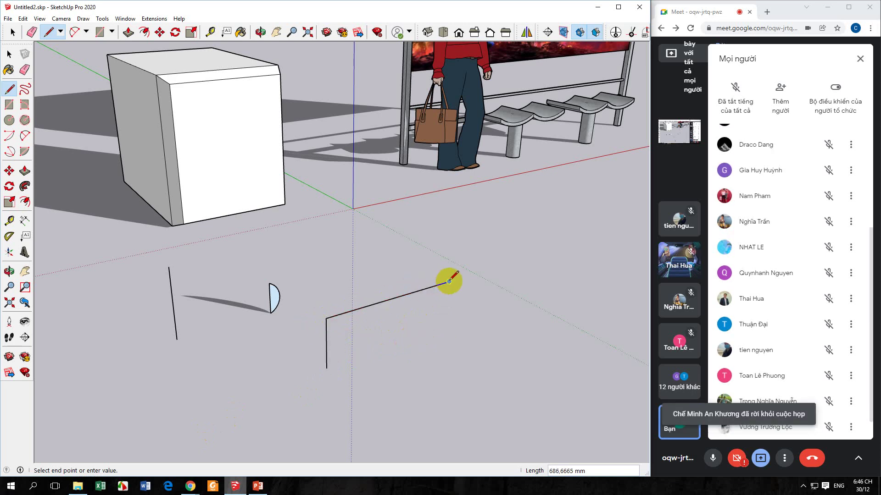
click(450, 281)
click(9, 54)
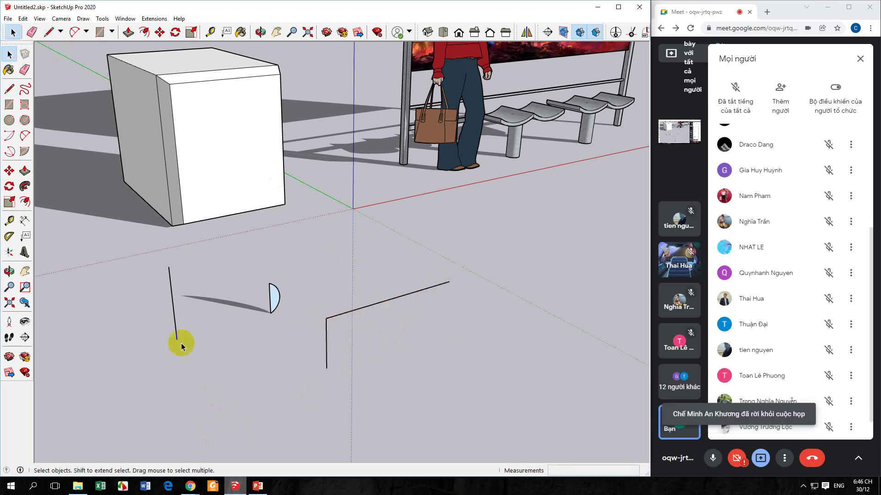
Step: Draw a horizontal circle about 23 mm in radius centred on the lower end of the L-shaped path
click(9, 120)
click(327, 368)
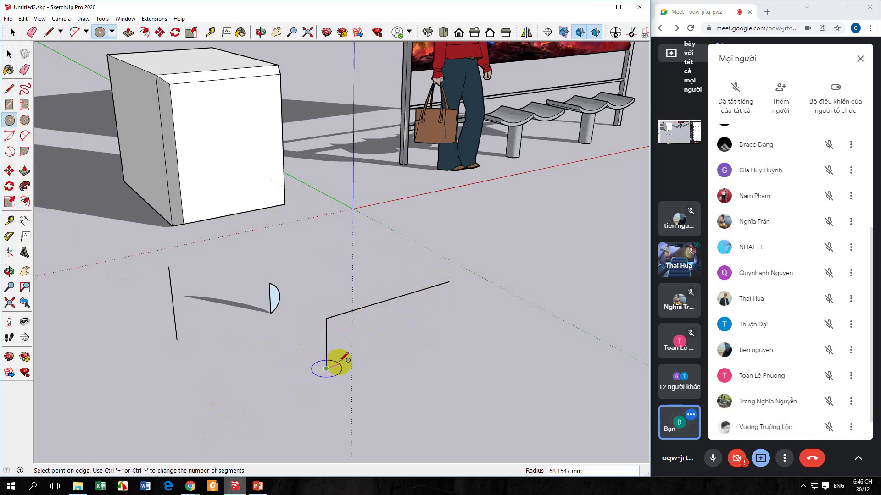
scroll(335, 367, up, 1)
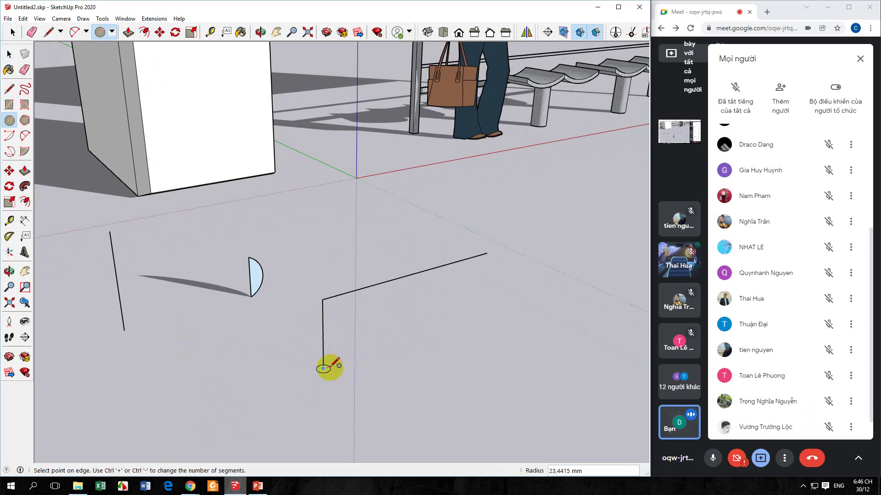
click(331, 367)
click(10, 54)
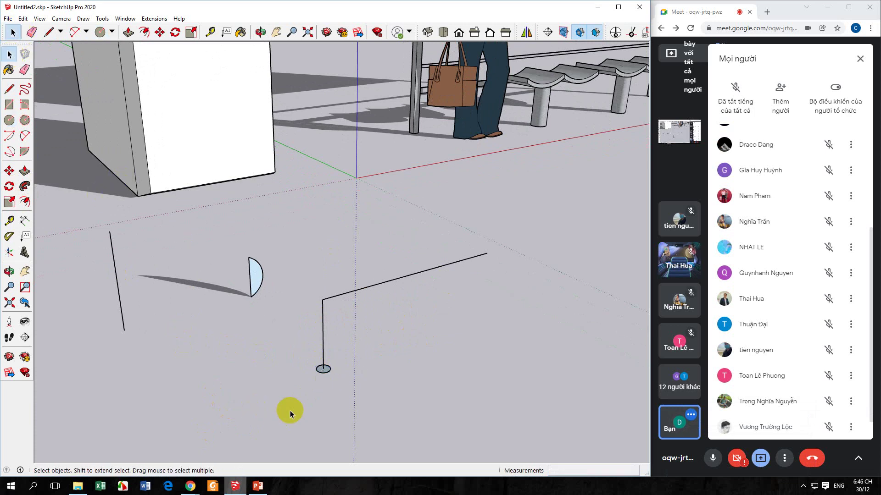
Step: Extrude the small circle with Follow Me along the preselected L-shaped path
scroll(289, 413, up, 1)
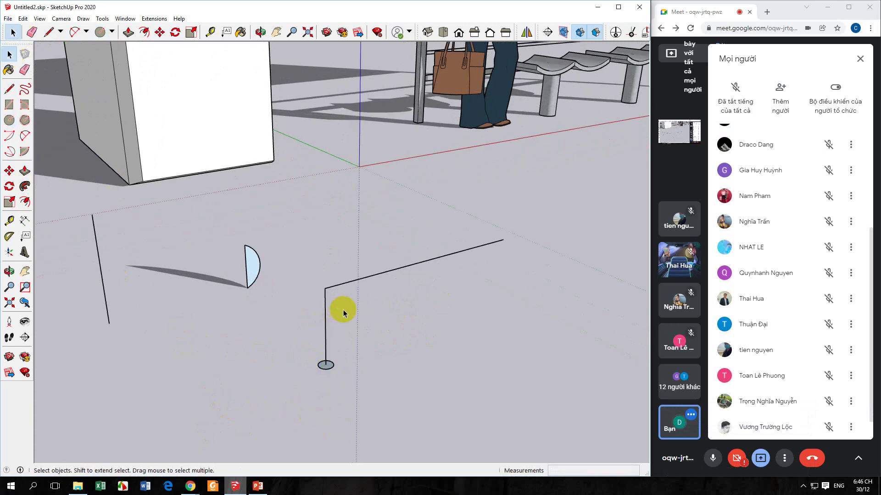
triple_click(327, 300)
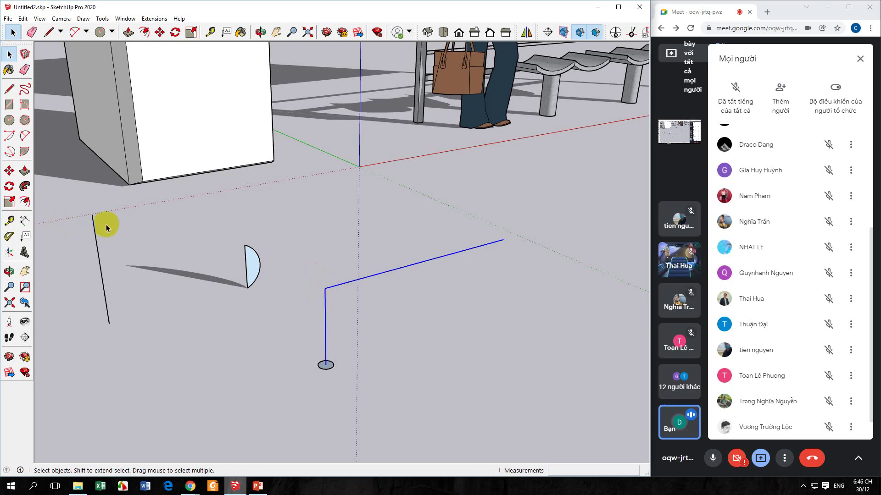
click(25, 187)
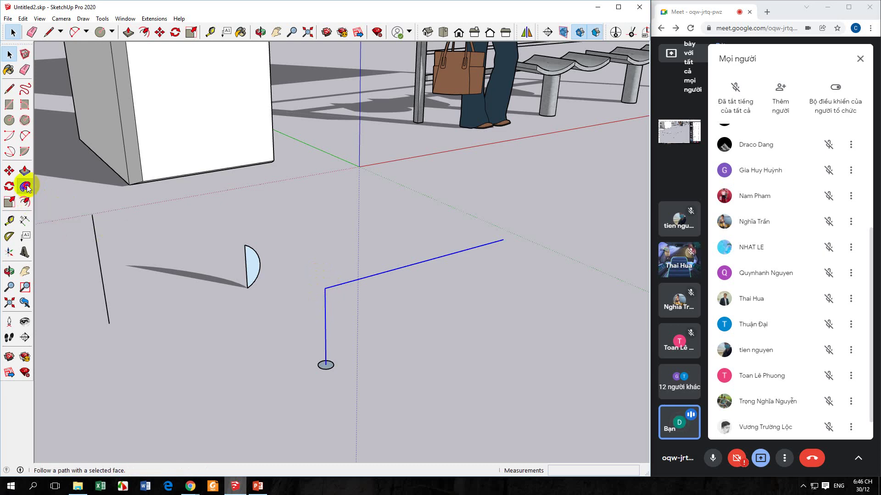
click(327, 365)
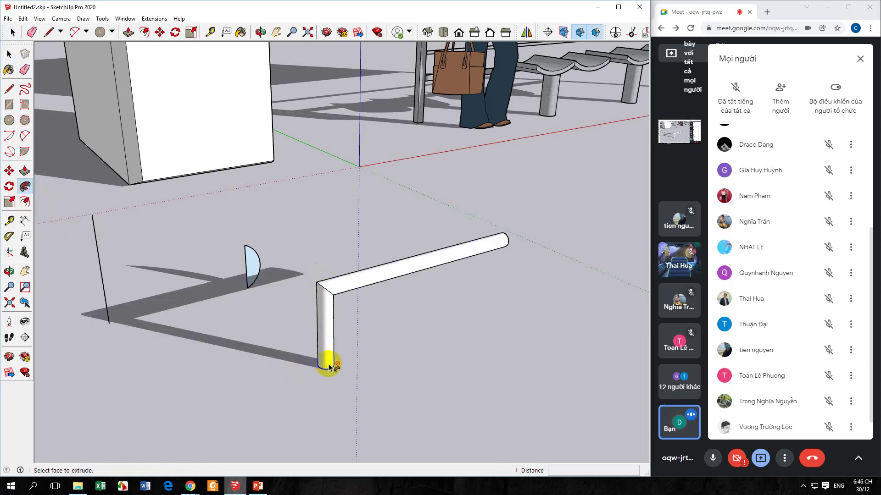
middle_drag(329, 371, 311, 394)
Step: Undo the Follow Me extrusion along the L-shaped path and clear the selection
key(ctrl+z)
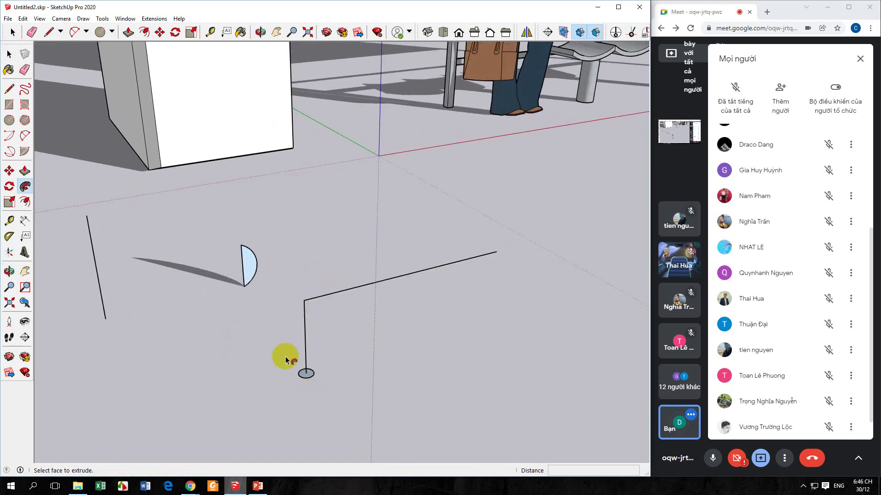
click(9, 55)
click(382, 320)
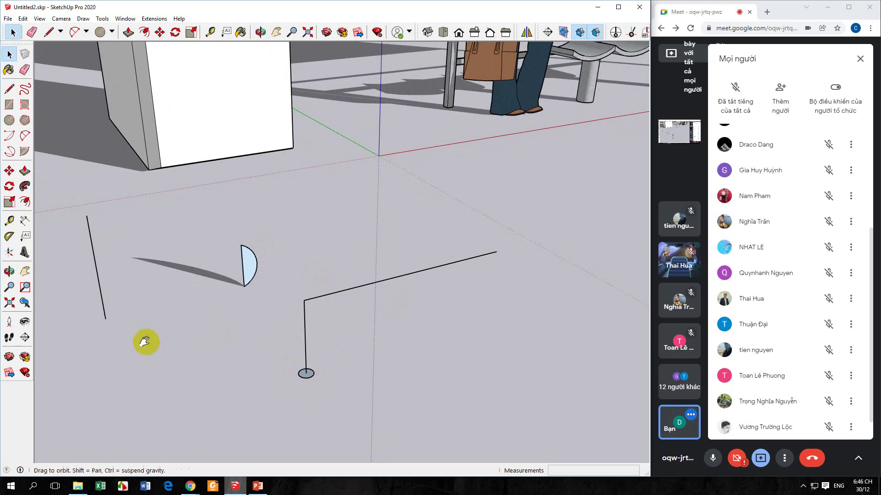
Step: Draw a circle about 498 mm in radius from the separate vertical line's lower end to the half-round face's bottom corner, and delete its inner face
shift+middle_drag(144, 342, 206, 325)
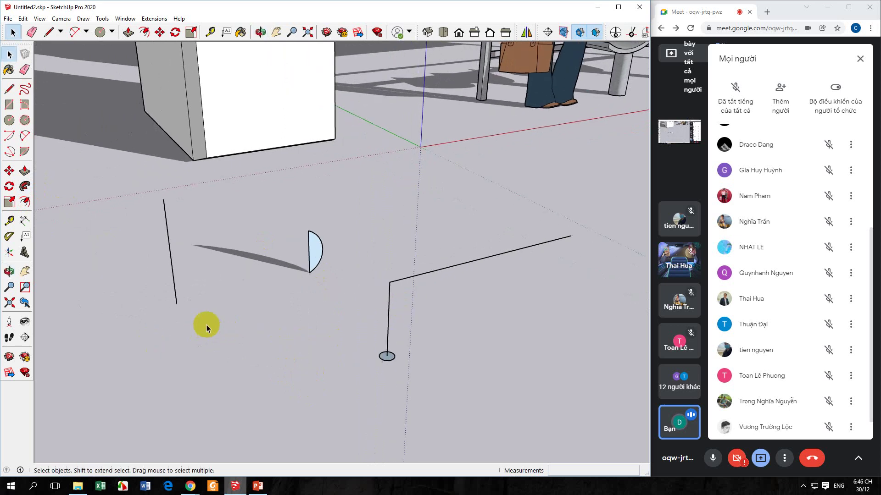
click(10, 120)
click(176, 304)
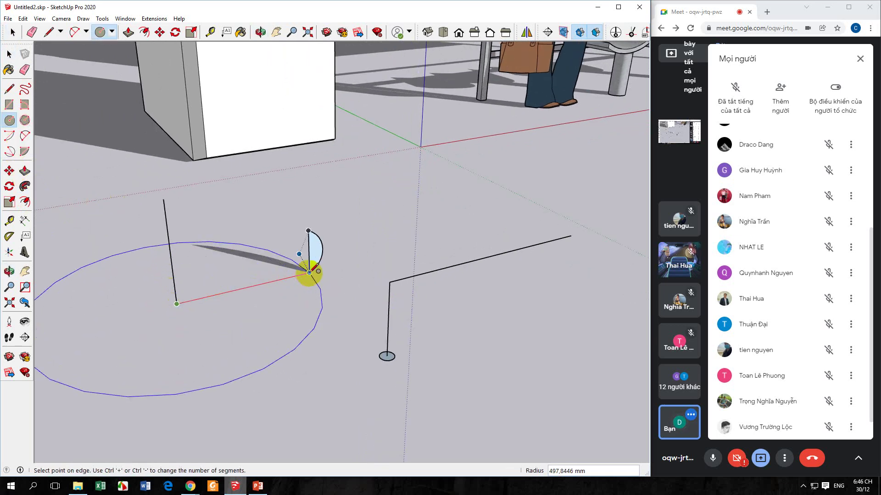
click(308, 273)
click(10, 54)
middle_drag(276, 257, 340, 300)
click(335, 283)
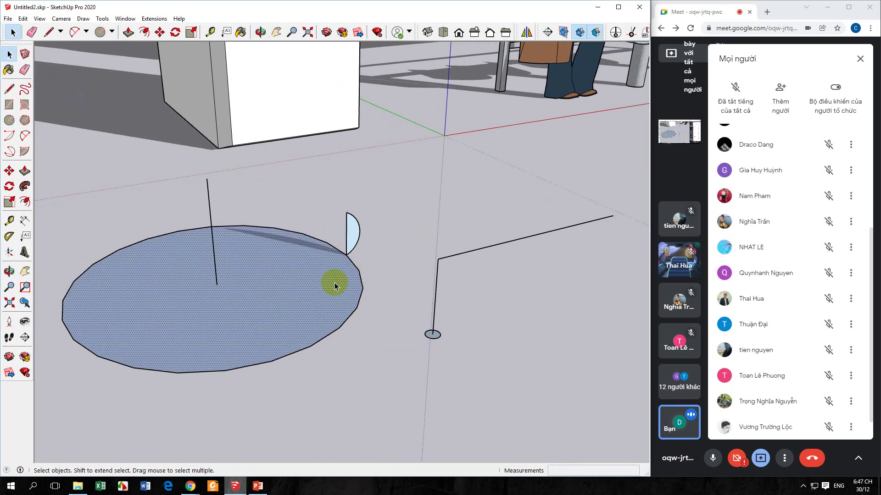
key(Delete)
Step: Set the large circle's segments to 100 in its entity properties
click(360, 280)
right_click(361, 280)
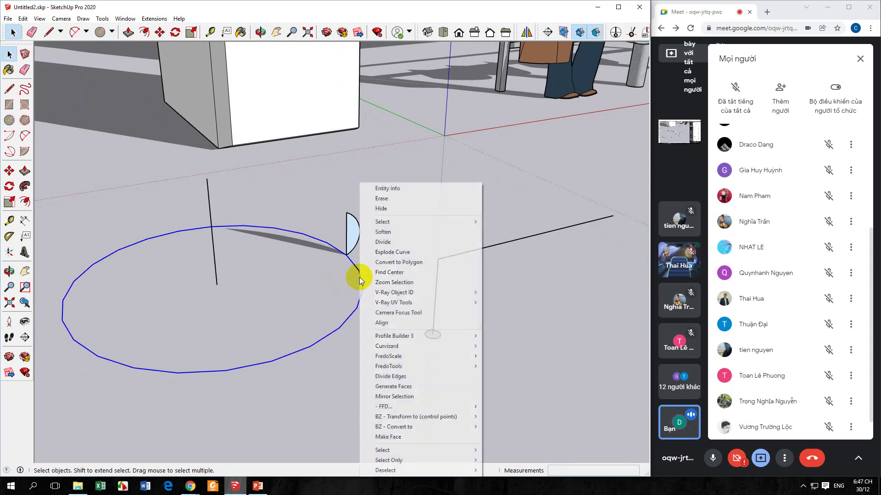
click(395, 189)
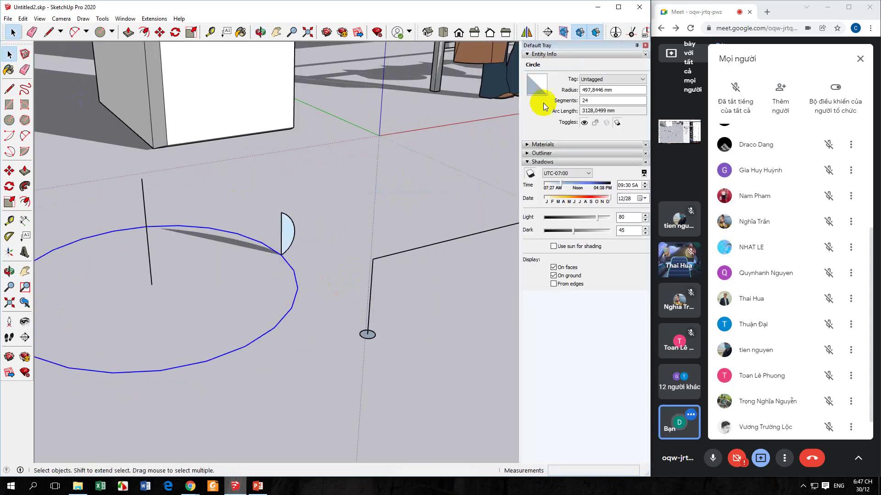
double_click(592, 101)
text(100)
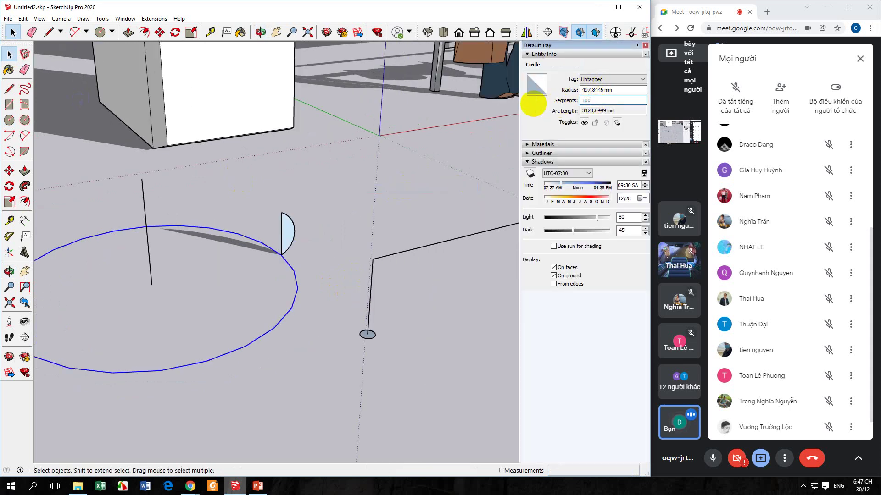
key(Return)
Step: Extrude the half-round face with Follow Me around the large circle
click(302, 260)
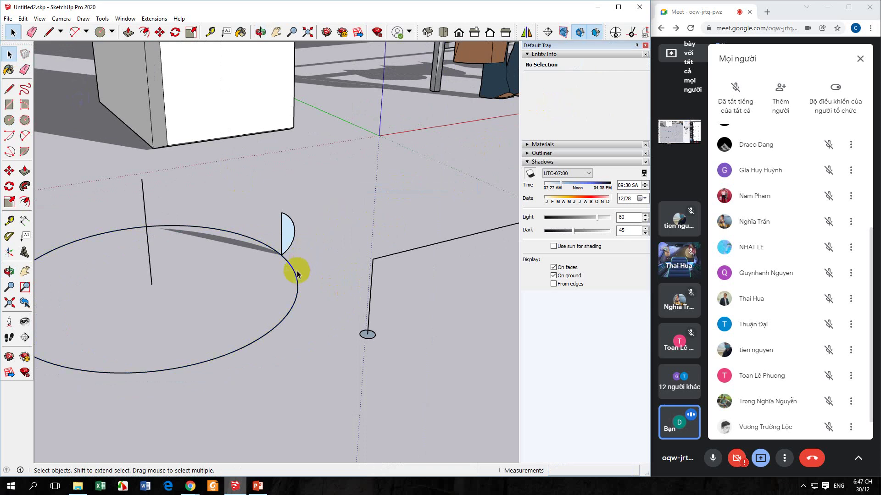
click(25, 186)
click(287, 236)
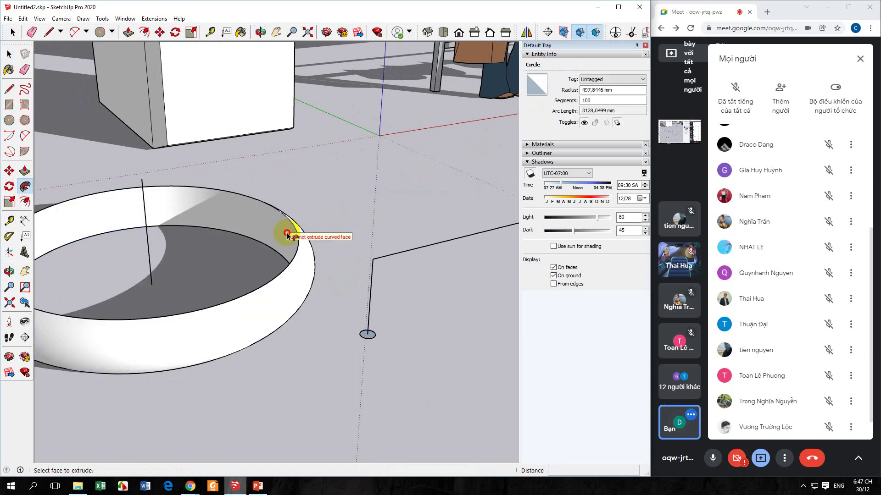
click(9, 54)
scroll(187, 247, down, 2)
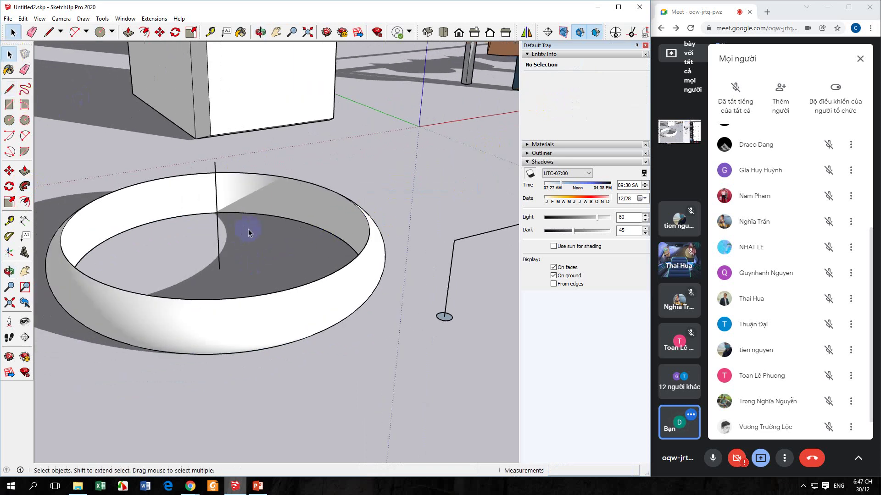
scroll(338, 150, down, 1)
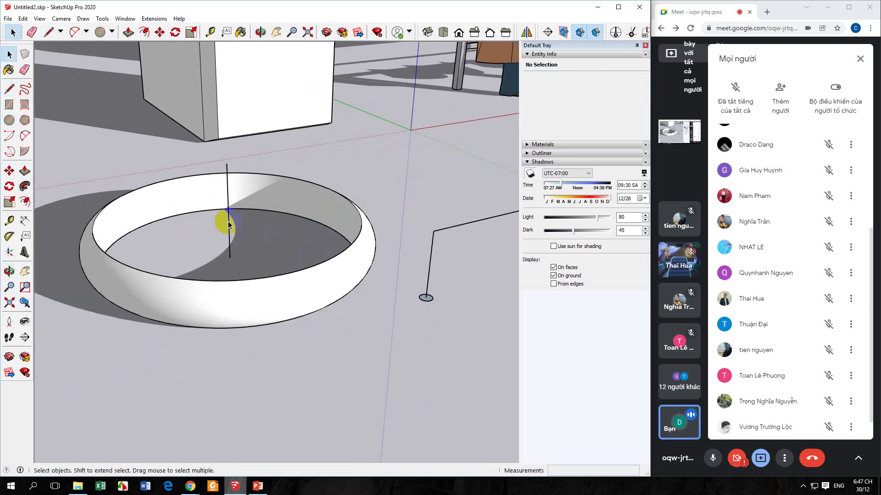
middle_drag(228, 225, 279, 292)
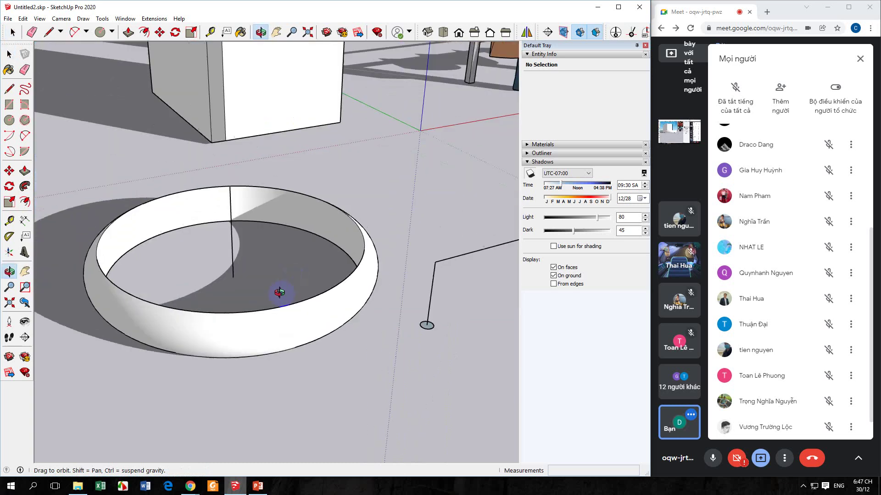
scroll(276, 285, down, 2)
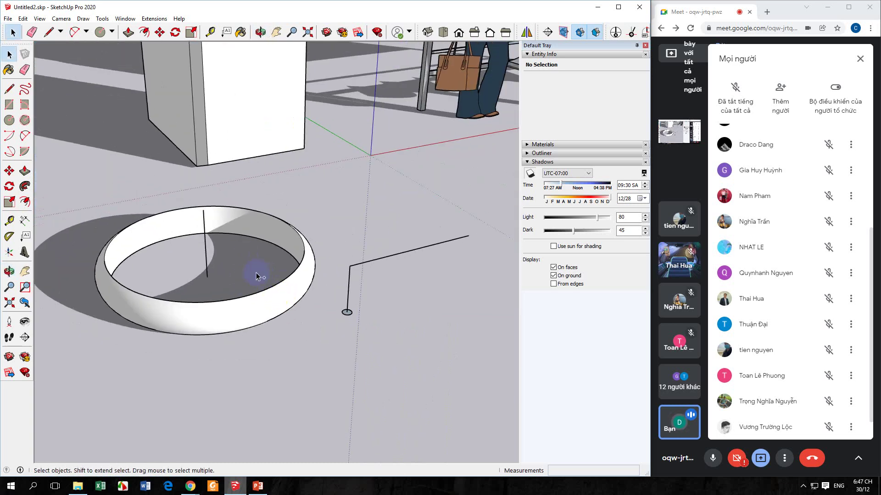
Step: Undo the Follow Me extrusion around the large circle
key(ctrl+z)
middle_drag(279, 305, 307, 264)
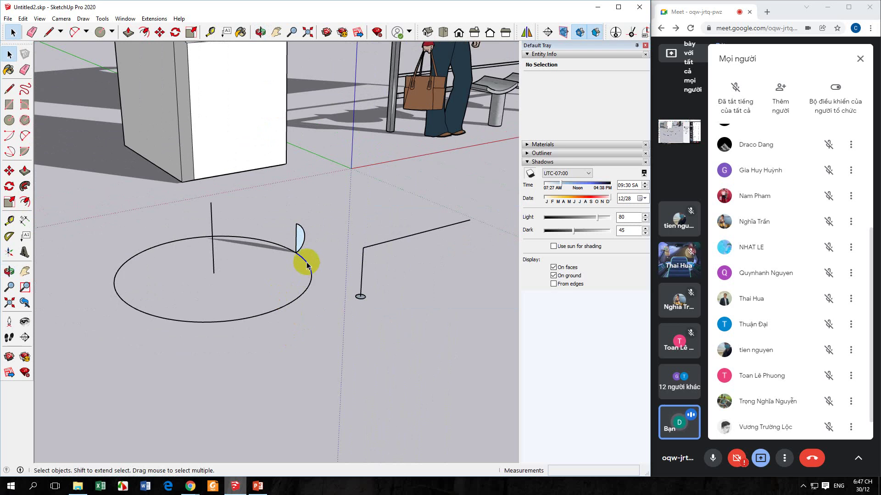
middle_drag(306, 265, 289, 279)
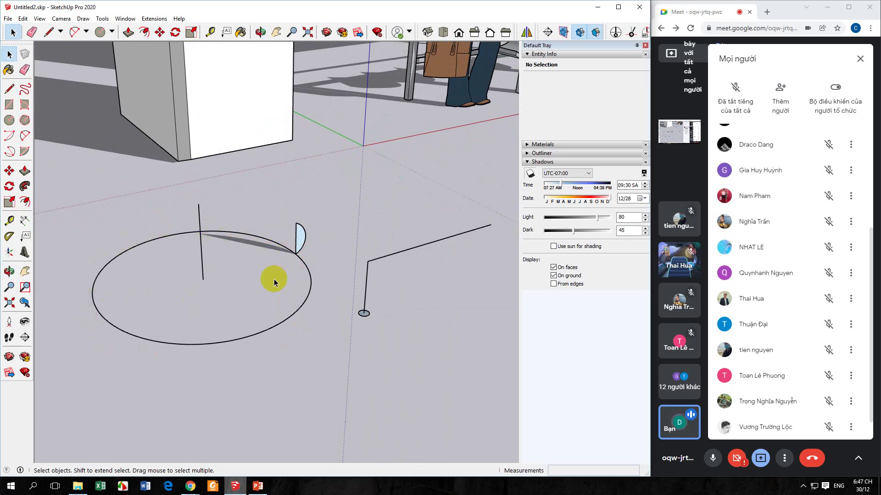
Step: Preselect the 100-segment circle as the path and extrude the half-round face around it with Follow Me
click(308, 271)
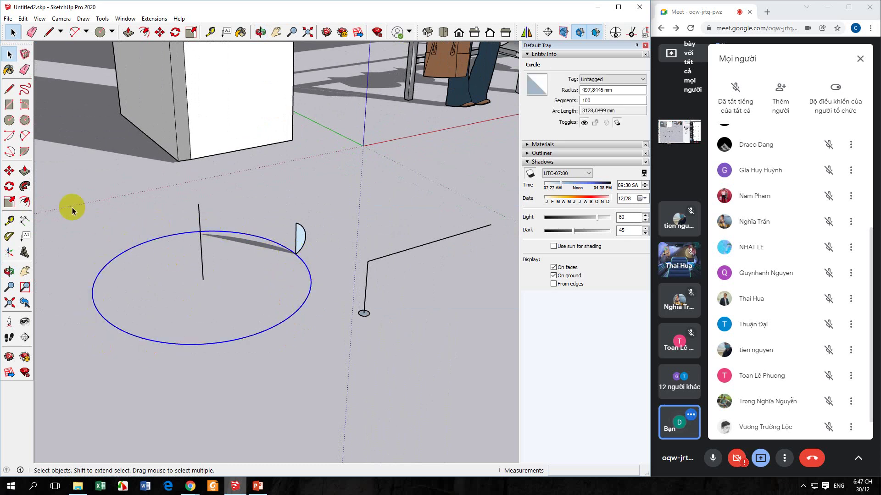
click(25, 186)
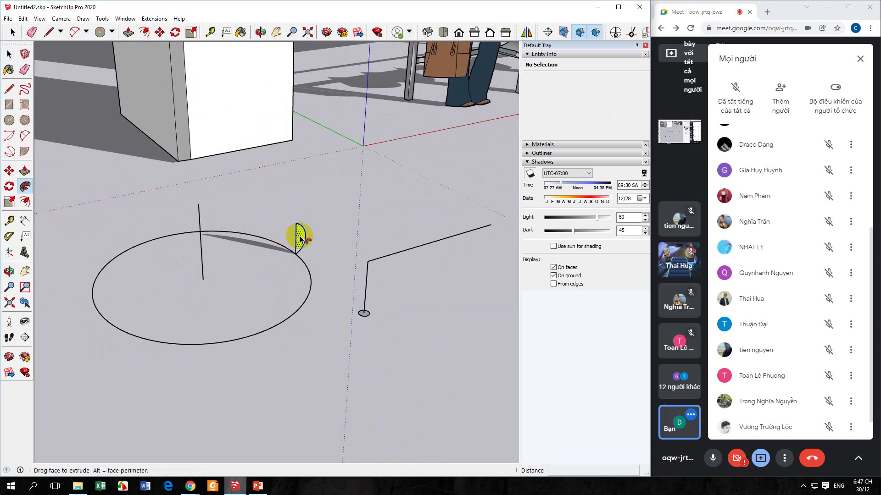
alt+click(299, 239)
scroll(291, 299, up, 1)
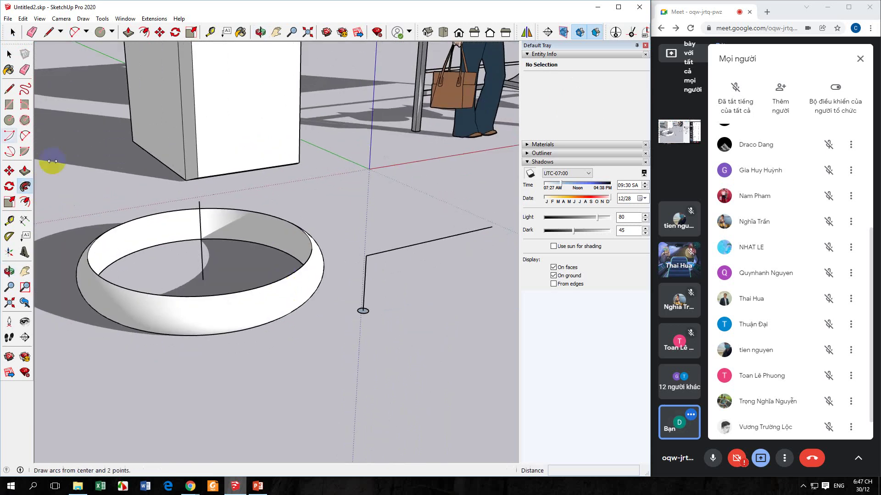
Step: Delete the L-shaped path together with the small circle at its foot
click(9, 55)
middle_drag(390, 296, 290, 313)
triple_click(267, 255)
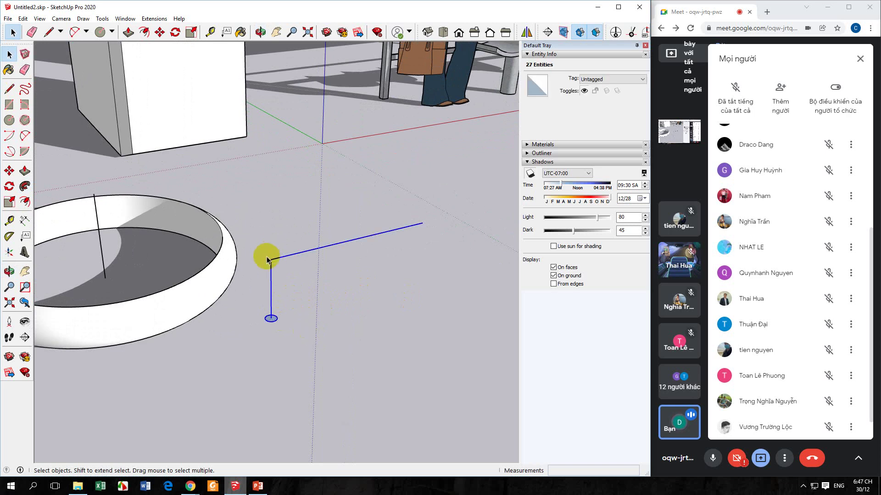
key(Delete)
Step: Close the tray and copy the bus shelter with its woman figure and benches about 4031 mm along the red axis
scroll(266, 259, down, 3)
middle_drag(411, 206, 241, 283)
scroll(241, 270, down, 5)
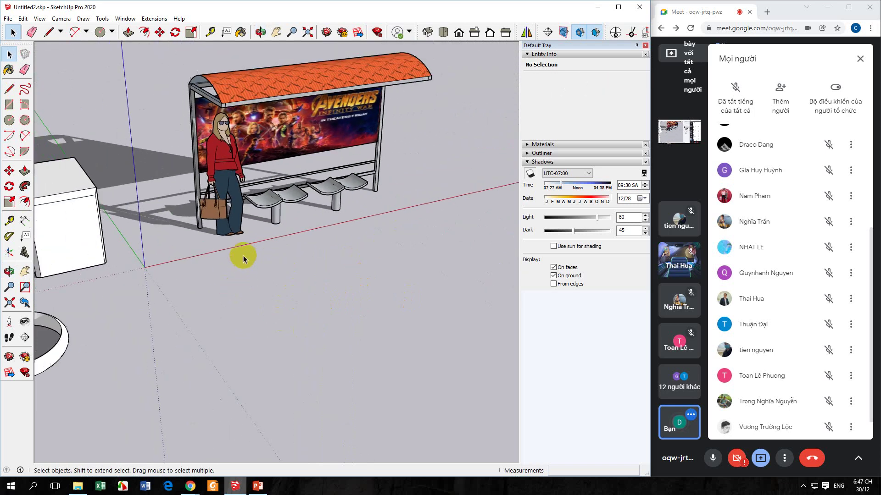
drag(470, 327, 220, 206)
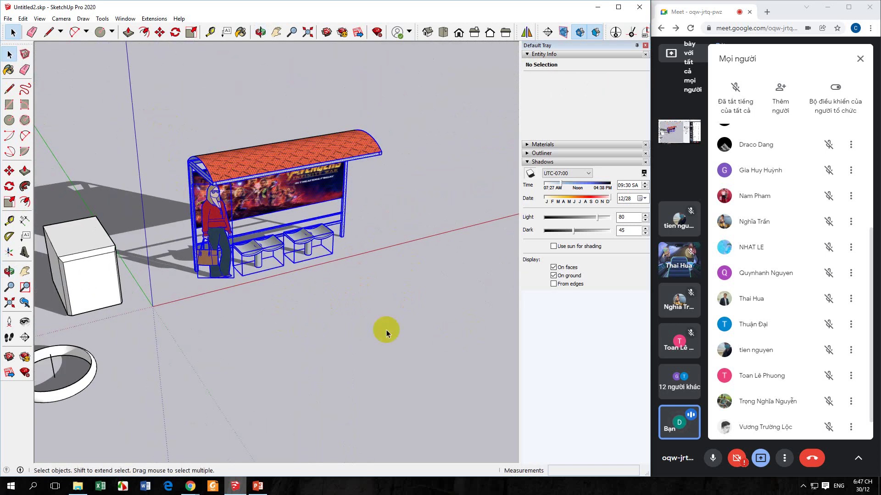
click(646, 45)
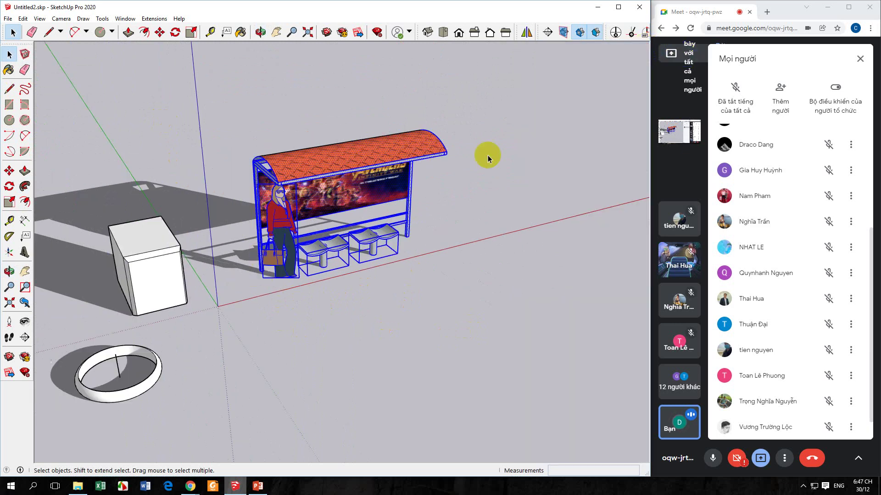
click(9, 171)
click(310, 336)
key(ctrl)
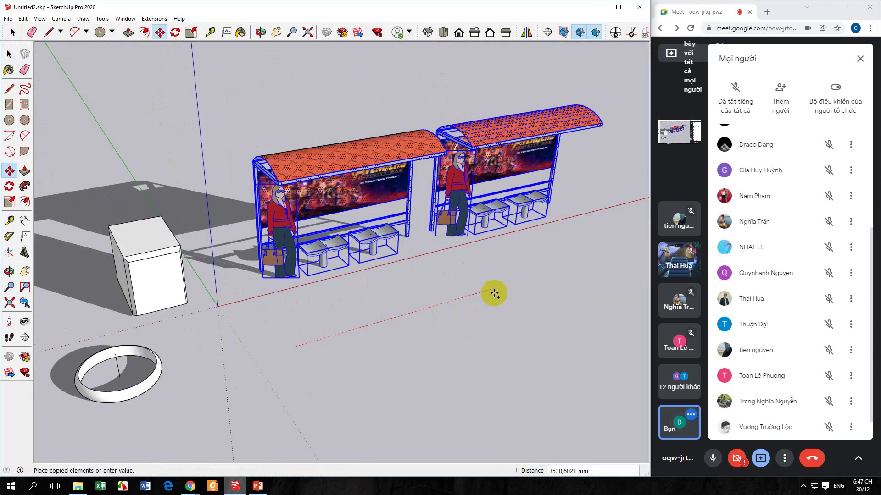
click(515, 288)
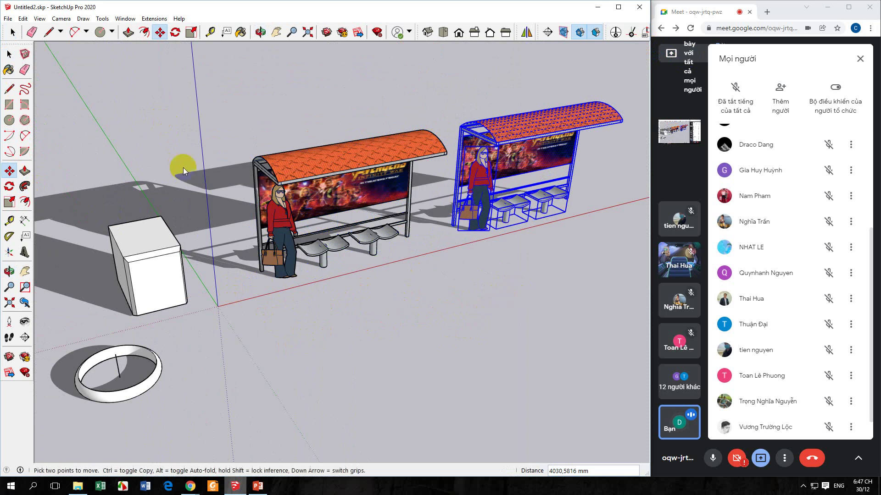
click(9, 54)
click(396, 359)
Step: Delete both benches from the copied bus shelter
scroll(500, 239, up, 6)
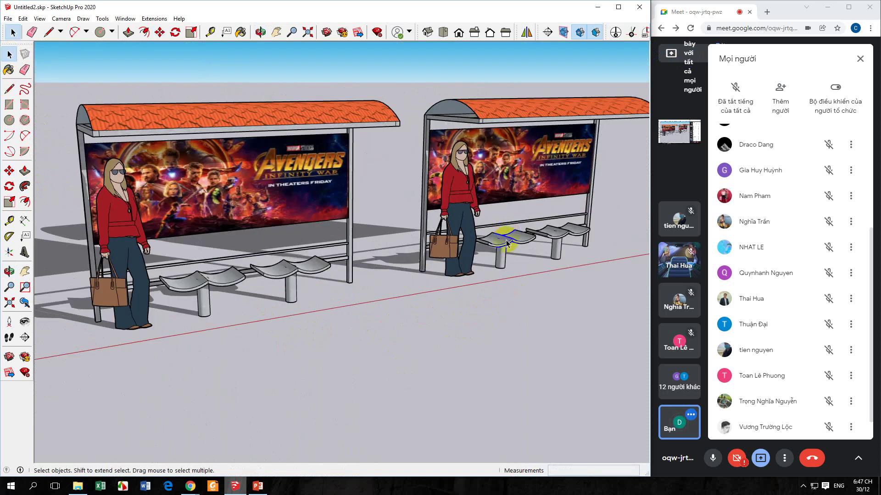
click(496, 260)
key(Delete)
click(564, 251)
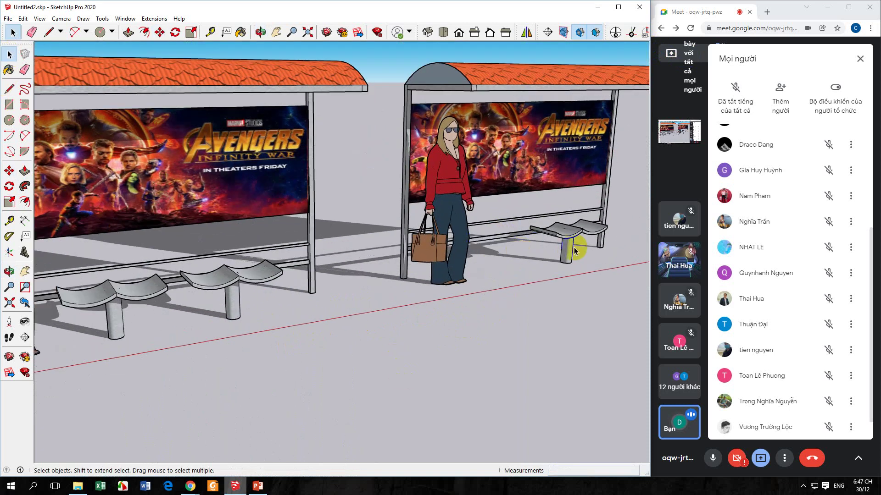
key(Delete)
scroll(468, 287, down, 4)
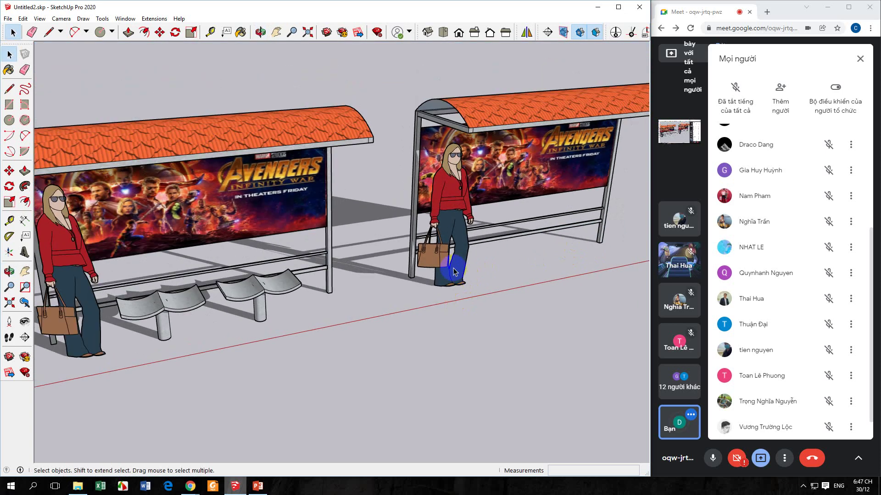
Step: Delete the woman figure standing in front of the copied bus shelter
click(453, 271)
scroll(464, 306, down, 2)
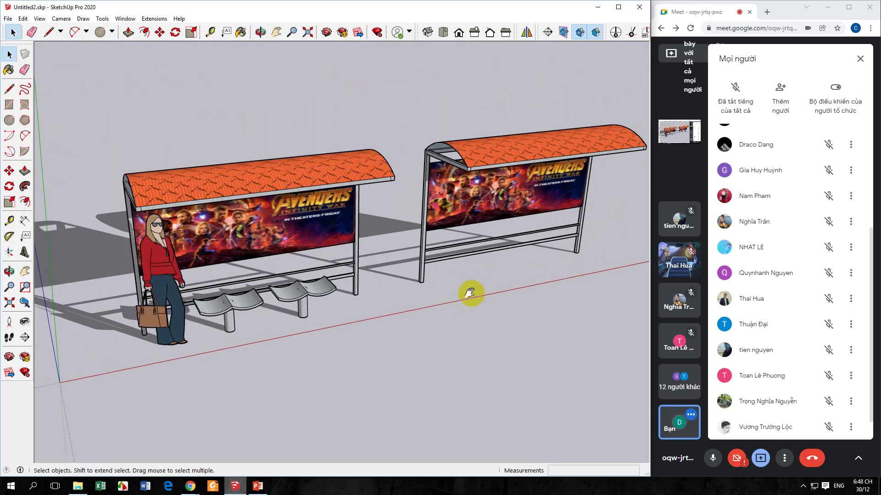
Step: Draw chained lines from the foot of the copied shelter's near post: 300 mm along green, 300 mm along red, then 300 mm up
scroll(472, 295, up, 5)
click(9, 89)
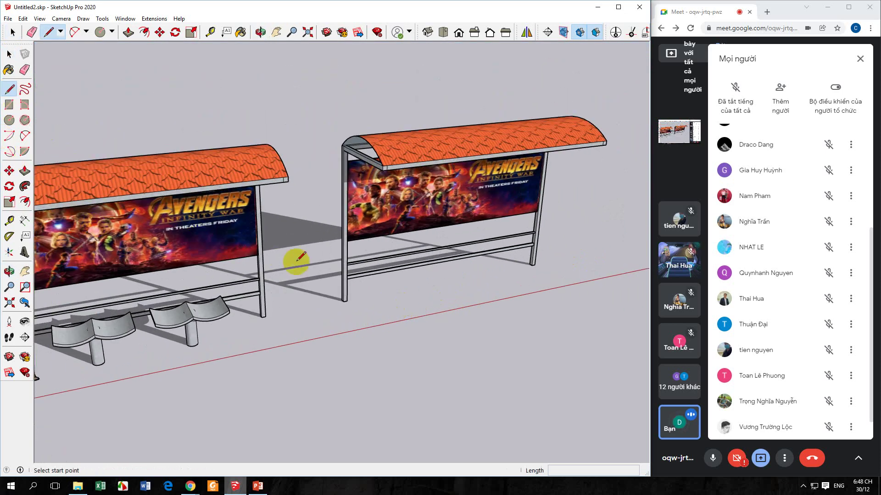
scroll(326, 285, up, 1)
scroll(350, 307, up, 1)
click(350, 302)
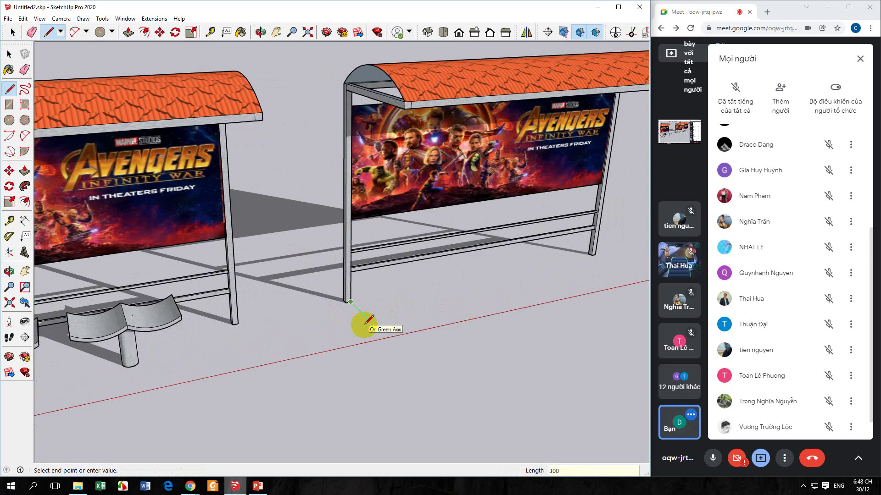
key(Return)
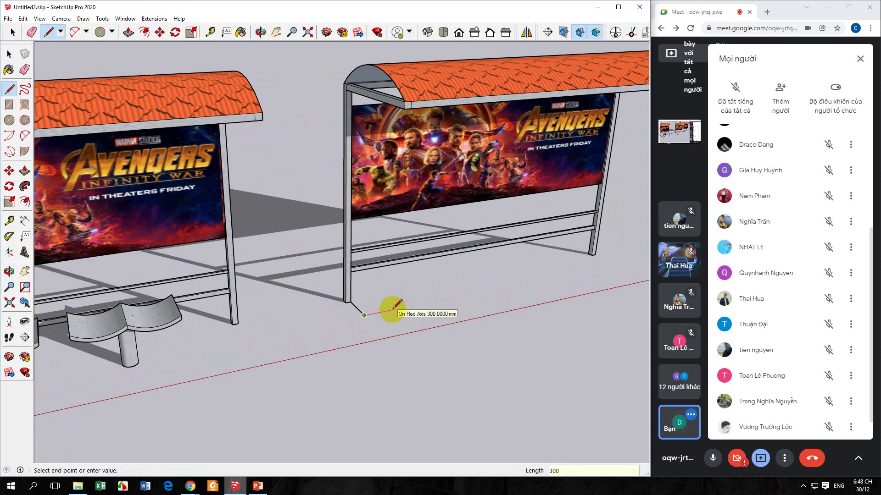
text(300)
key(Return)
text(300)
key(Return)
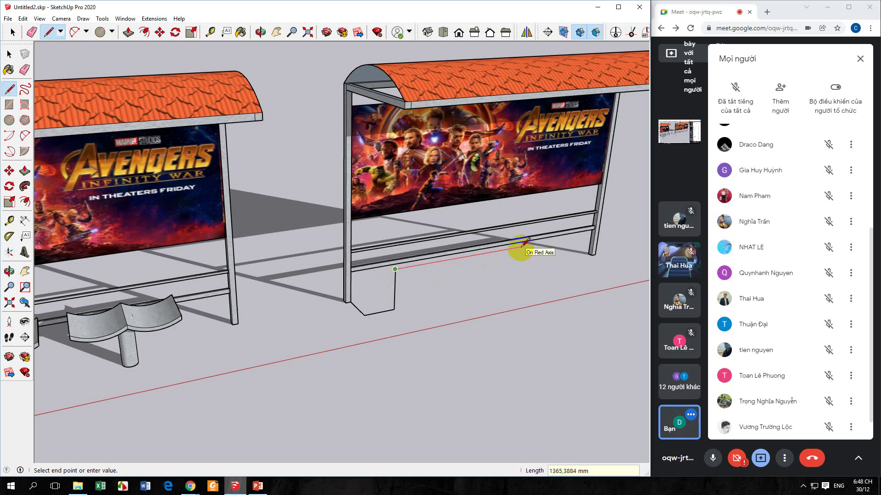
key(Escape)
Step: Draw a matching chain from the far post's foot, 300 mm inward, forward along green and 300 mm up, and join both uprights' upper ends
click(591, 255)
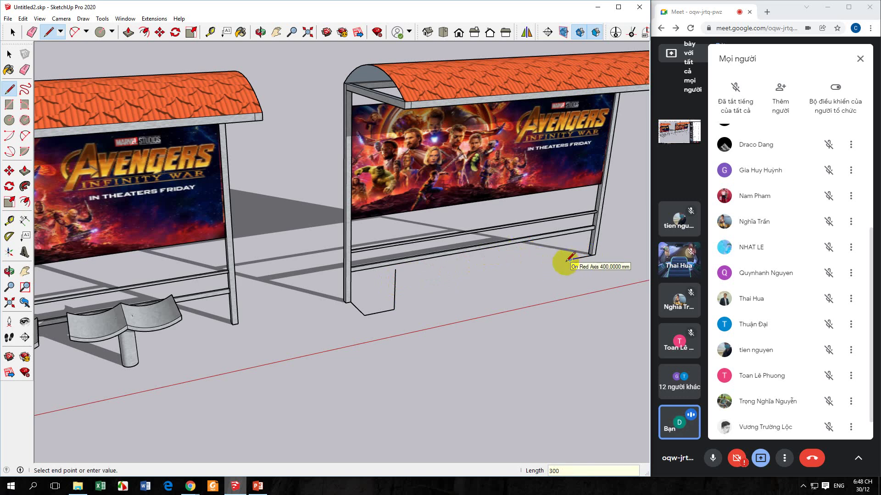
click(569, 260)
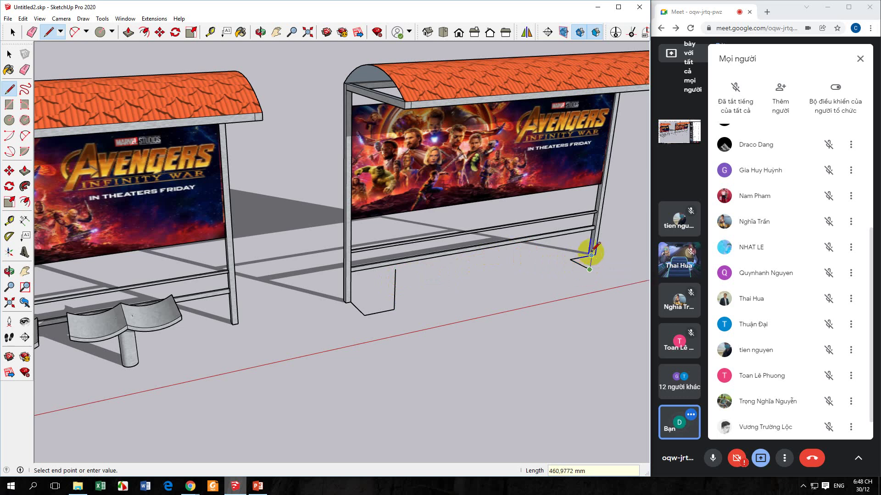
mouse_move(592, 243)
middle_down()
mouse_move(581, 250)
mouse_move(607, 246)
middle_up()
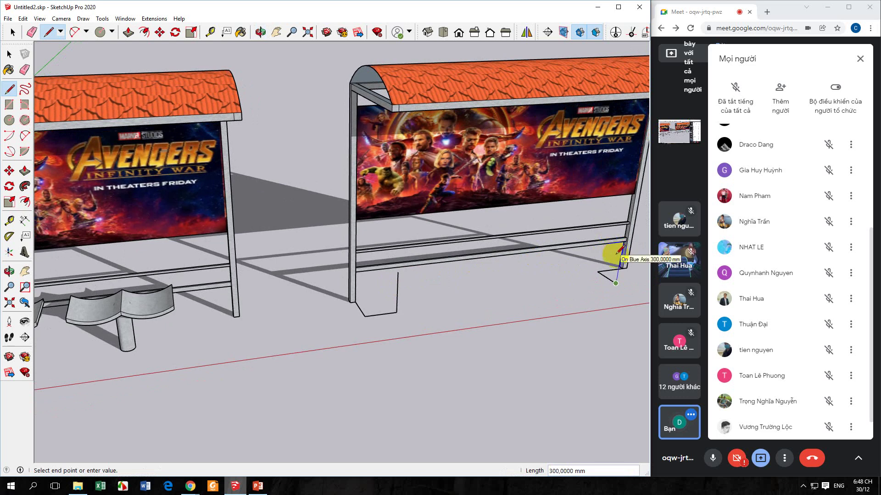
key(Return)
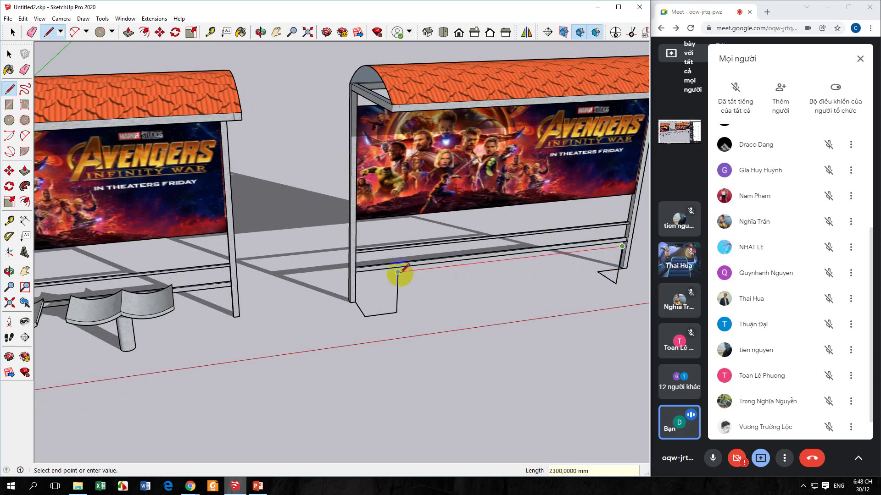
Step: Delete the helper lines on the ground at both posts, keeping only the two uprights and their connecting line
click(9, 54)
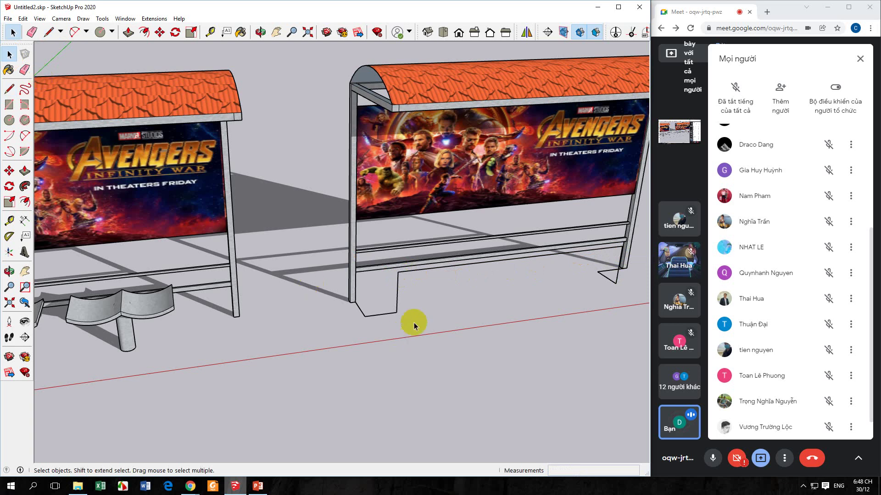
click(364, 315)
key(Delete)
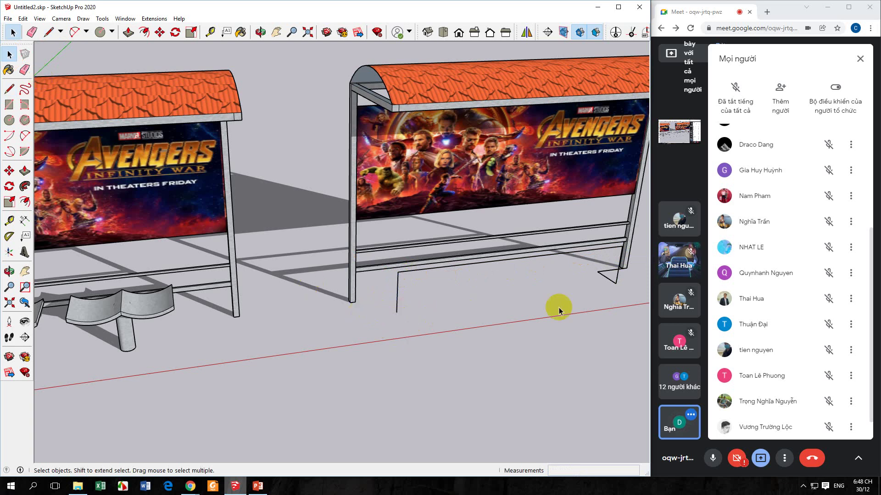
click(617, 282)
middle_drag(607, 273, 360, 329)
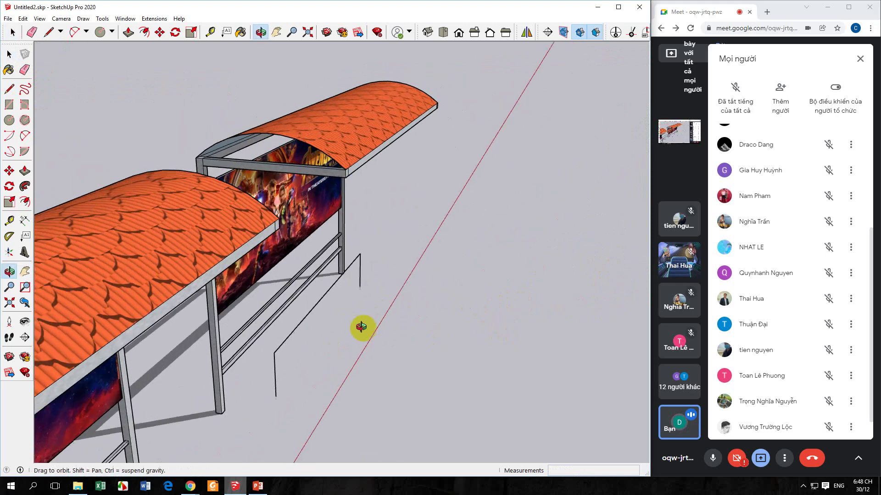
scroll(291, 350, up, 5)
scroll(268, 390, up, 2)
middle_drag(269, 389, 234, 330)
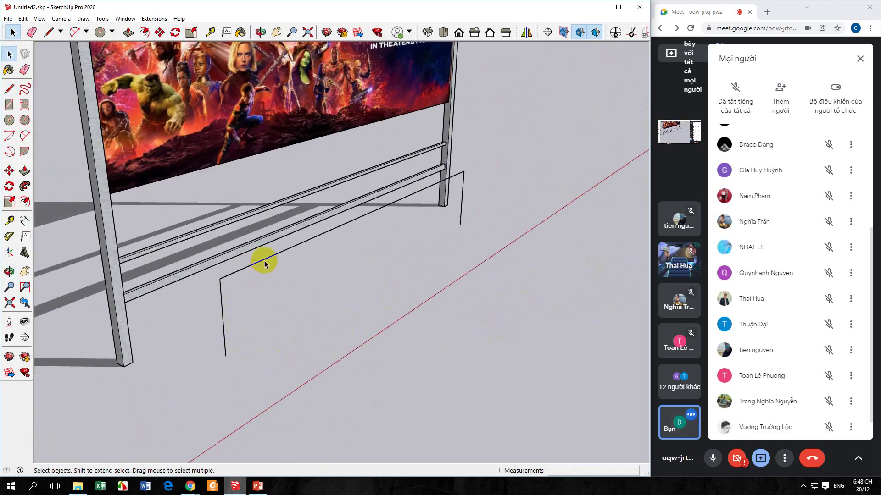
Step: Show the 1001bit pro toolset and move it clear of the bench frame path
right_click(279, 31)
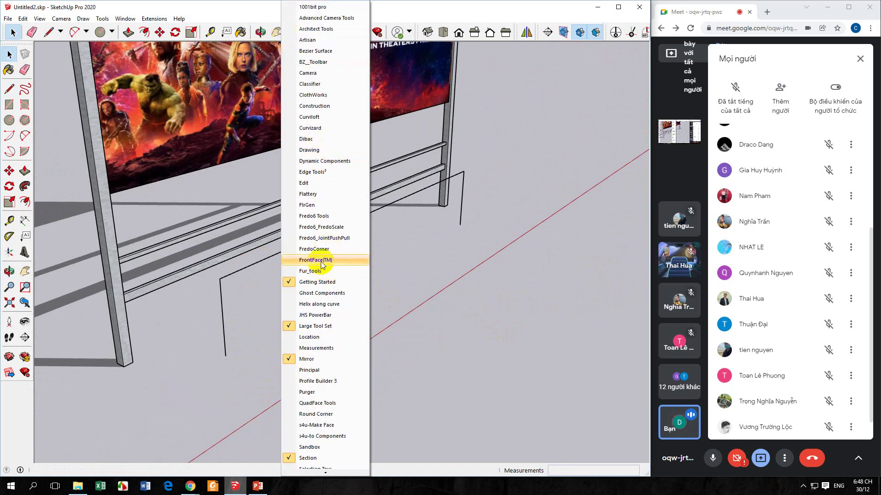
scroll(316, 254, down, 2)
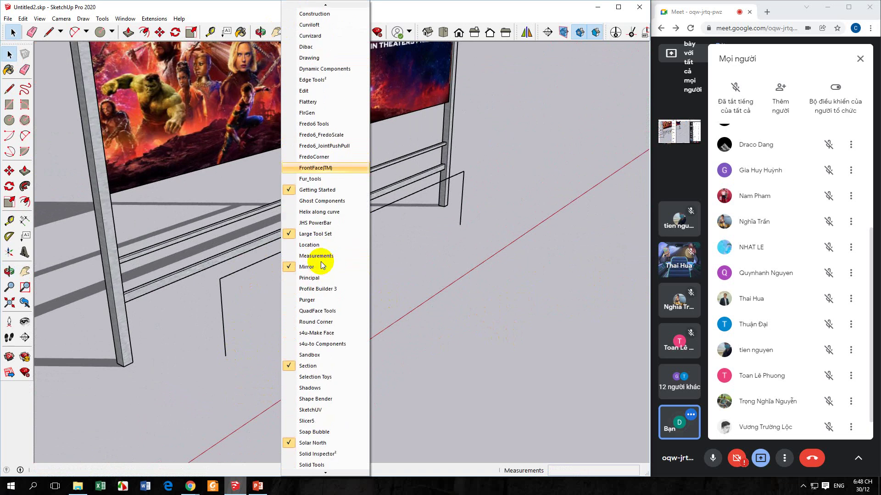
scroll(316, 256, up, 2)
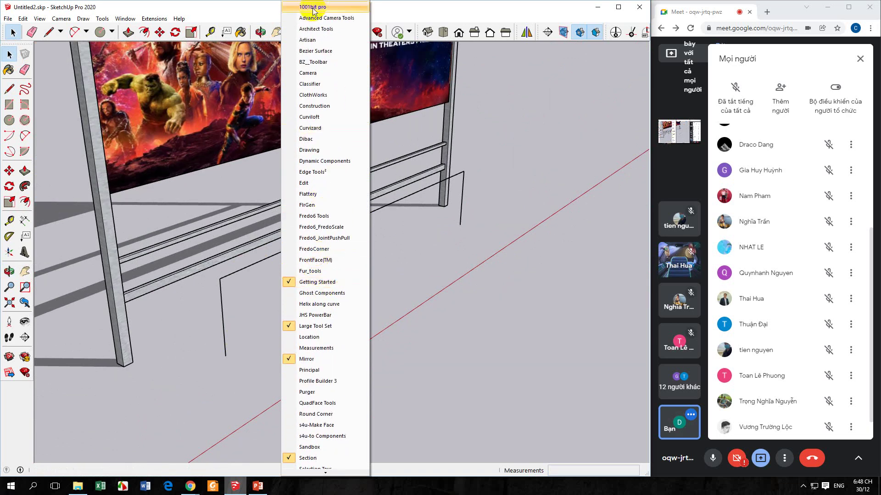
click(314, 7)
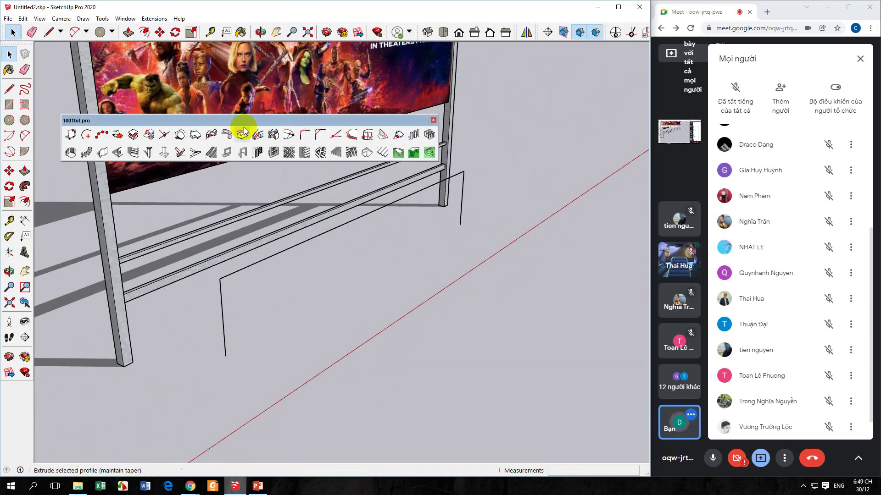
drag(240, 121, 303, 64)
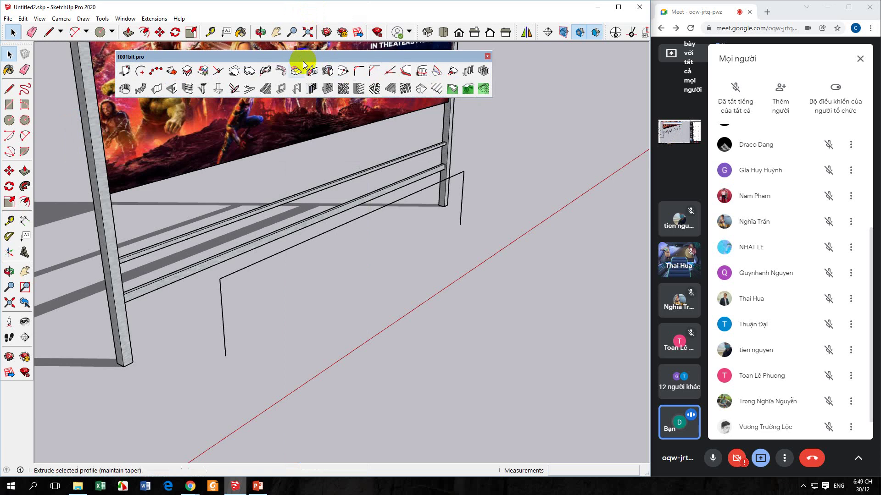
Step: Try a 30 mm, 6-segment 1001bit fillet on the near upper corner of the frame path
click(359, 73)
scroll(200, 337, up, 3)
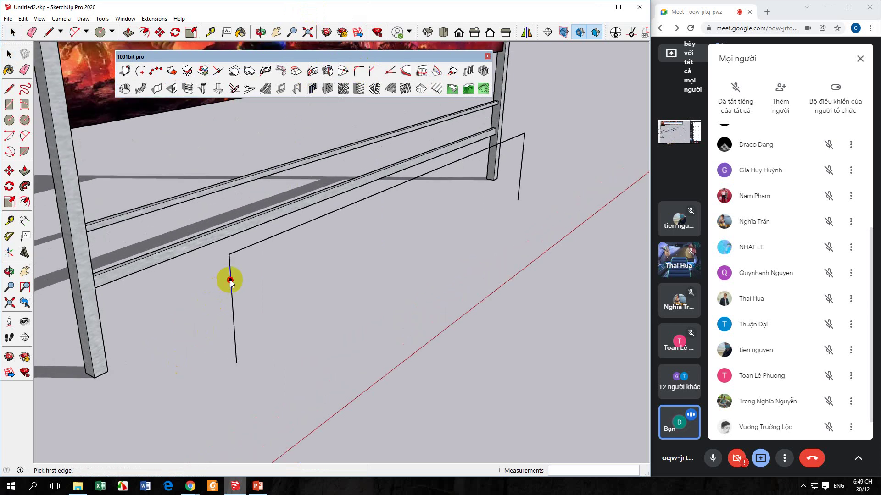
click(248, 248)
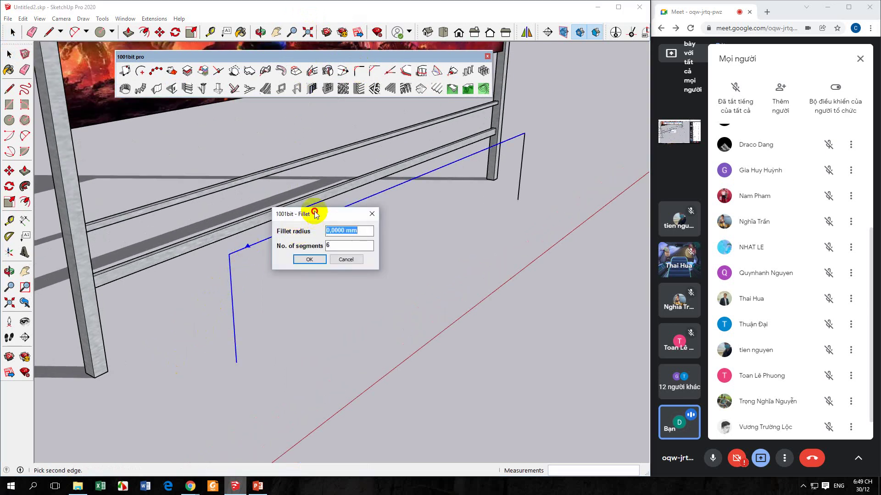
drag(315, 212, 365, 261)
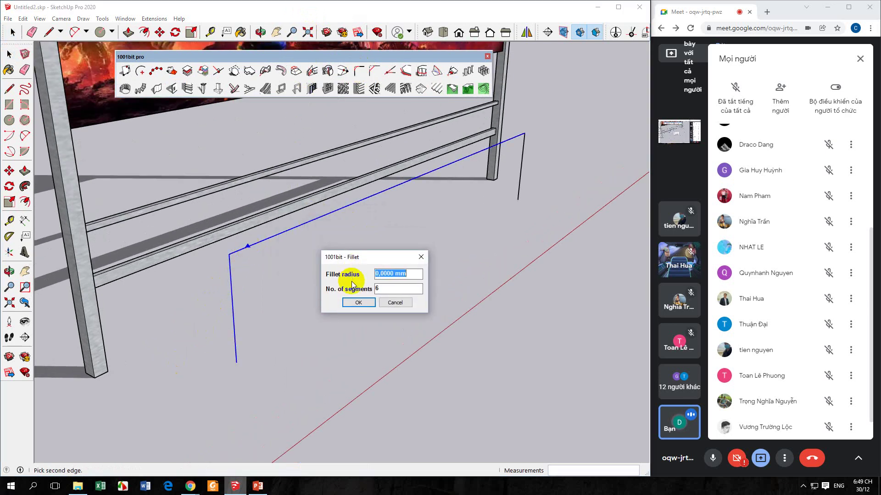
double_click(388, 274)
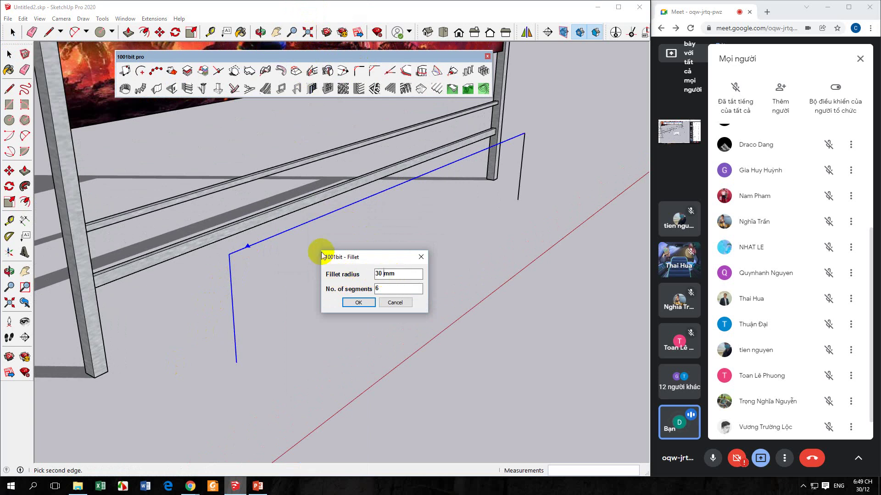
click(360, 303)
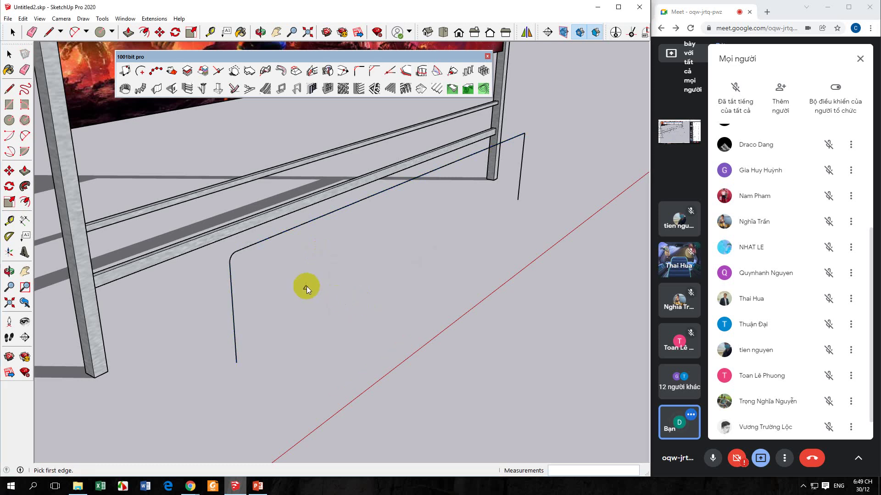
key(space)
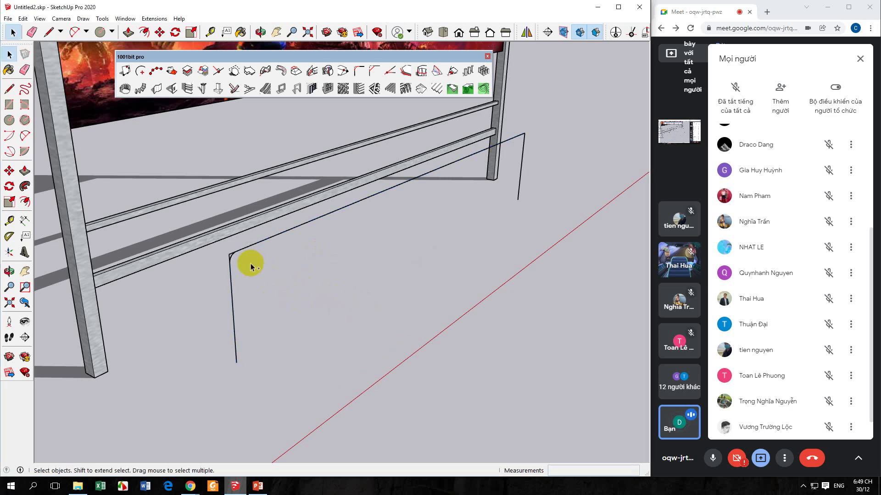
Step: Fillet the near upper corner of the frame path with a 100 mm radius and 6 segments
click(360, 72)
click(268, 237)
click(230, 282)
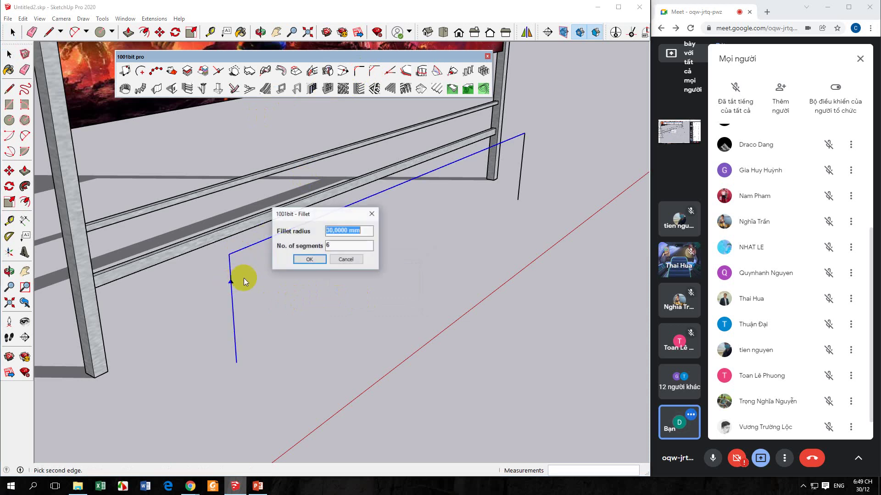
double_click(339, 230)
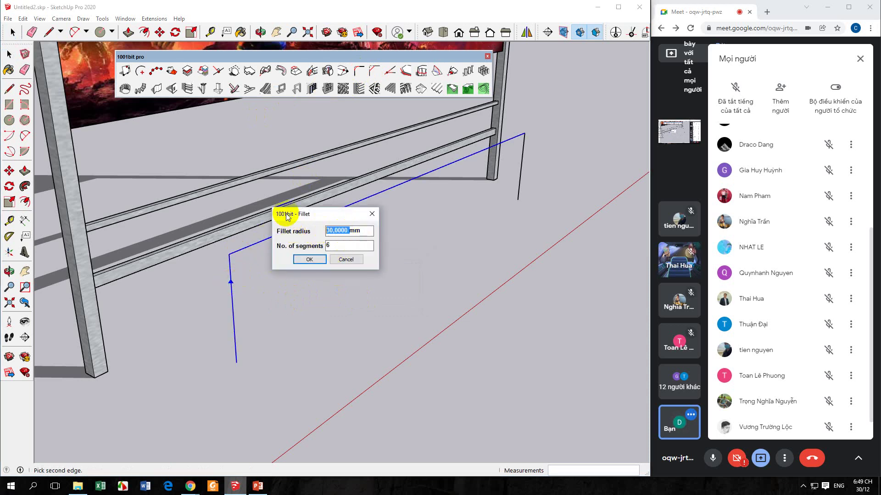
key(Return)
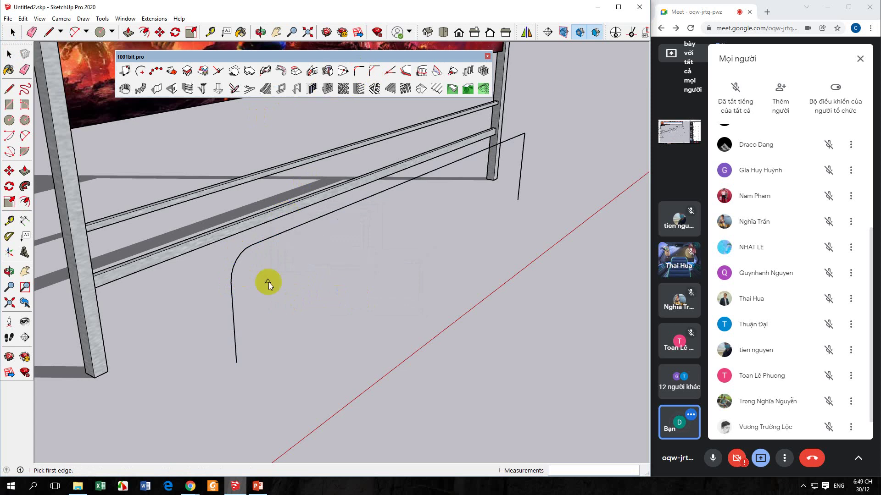
Step: Fillet the far upper corner of the frame path with a 100 mm radius and 6 segments
middle_drag(265, 281, 320, 157)
click(359, 72)
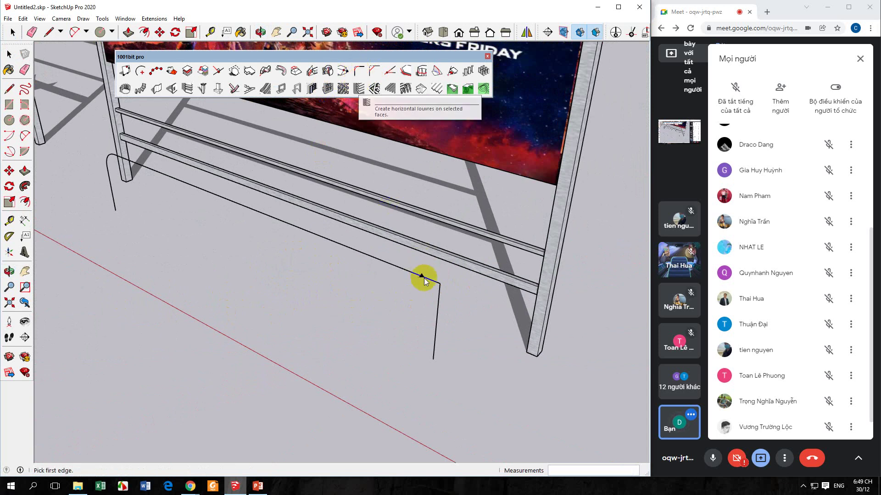
click(421, 277)
click(437, 296)
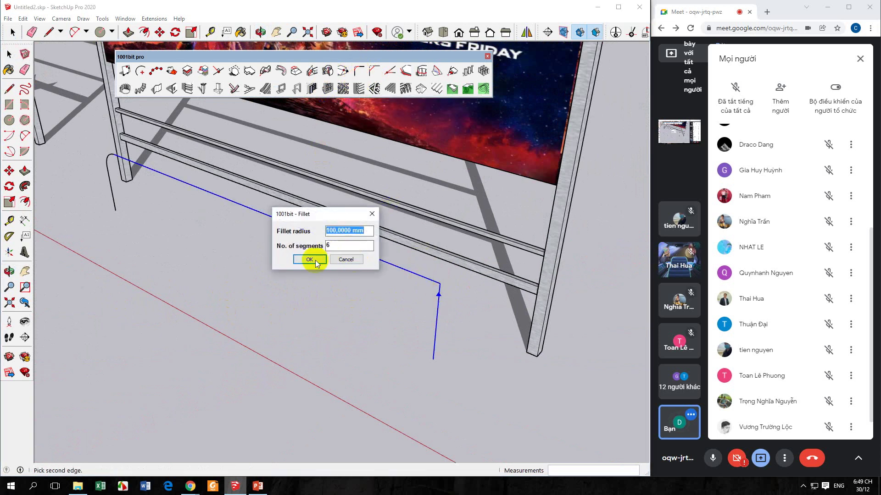
click(309, 259)
middle_drag(310, 260, 321, 284)
click(9, 54)
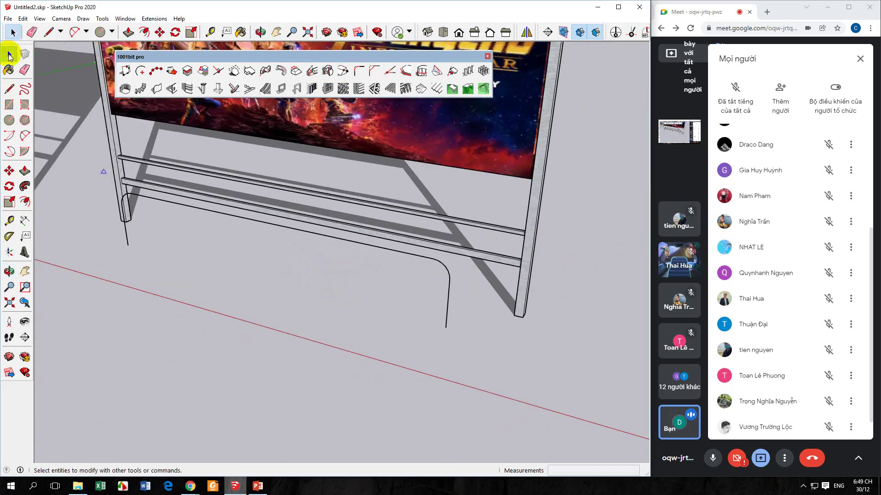
Step: Draw a circle of about 34 mm radius centred on the foot of the near upright as the pipe profile
middle_drag(294, 243, 340, 317)
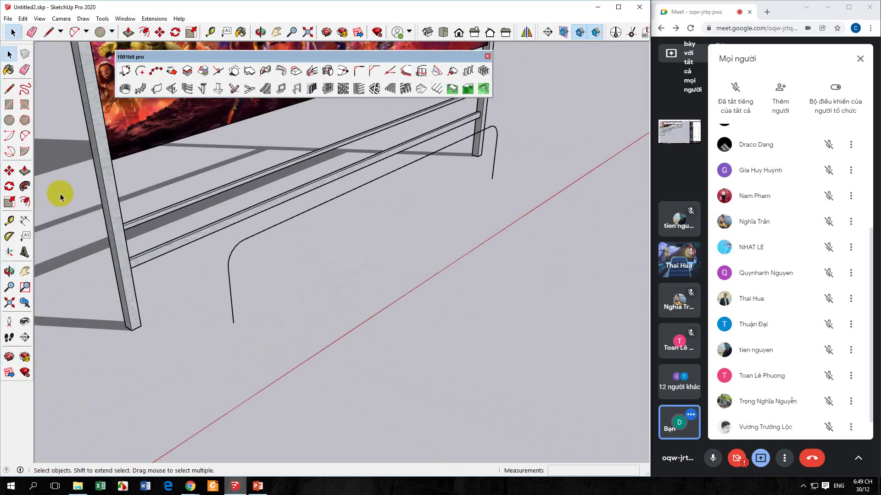
click(9, 120)
scroll(234, 323, up, 2)
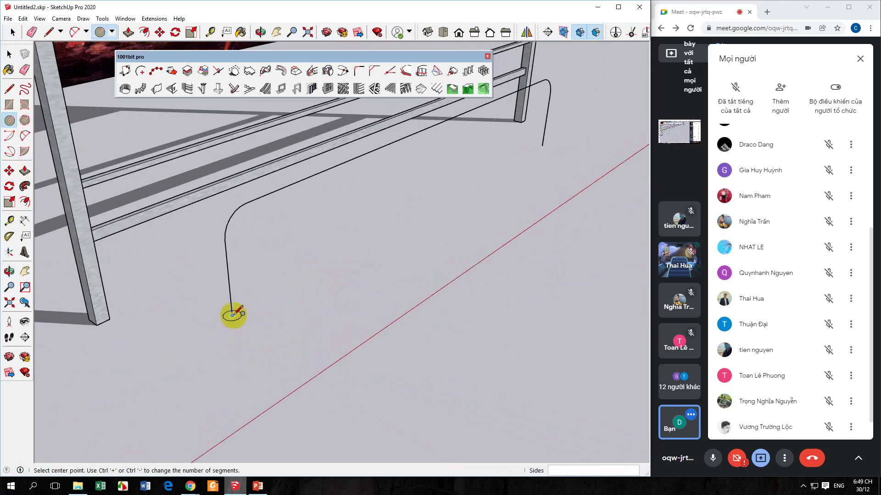
scroll(232, 316, up, 2)
click(232, 315)
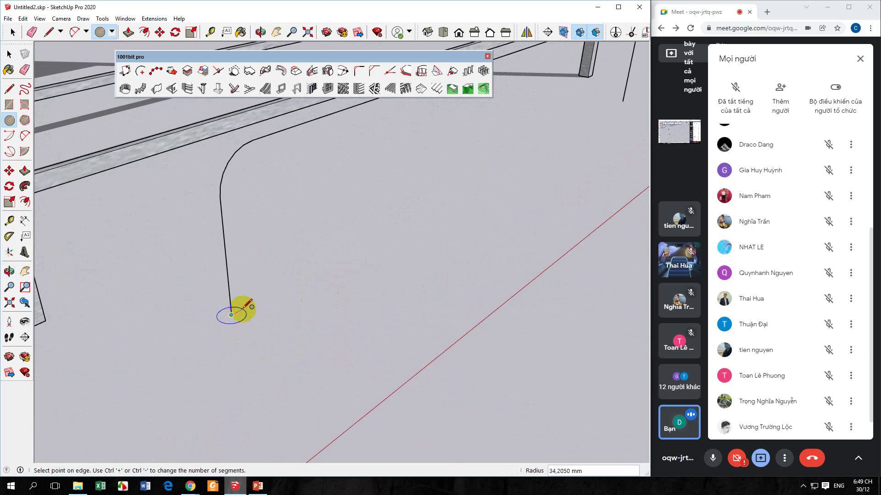
click(251, 307)
scroll(234, 339, down, 3)
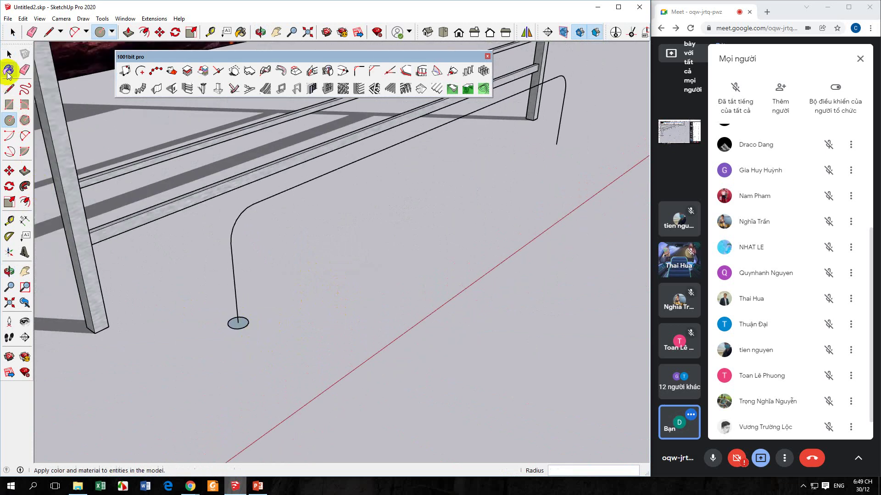
click(9, 54)
scroll(264, 330, down, 2)
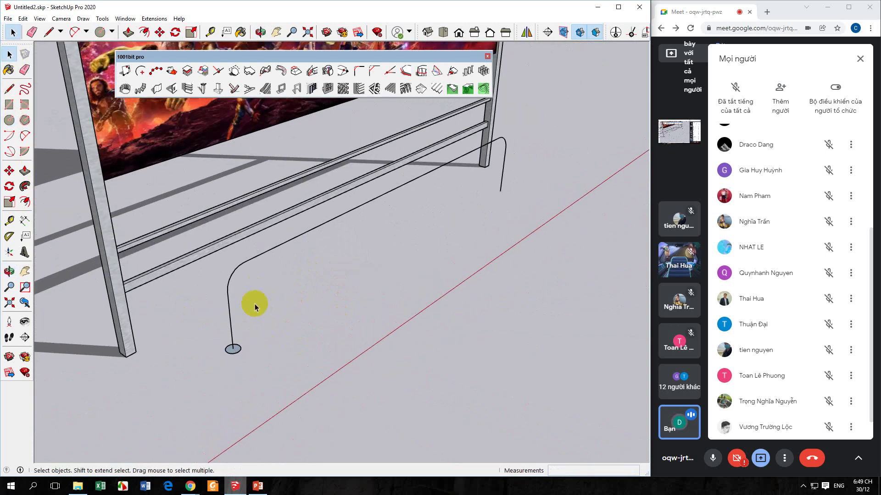
Step: Sweep the circular profile along the whole filleted frame path with Follow Me to form the bench pipe
click(211, 277)
click(229, 271)
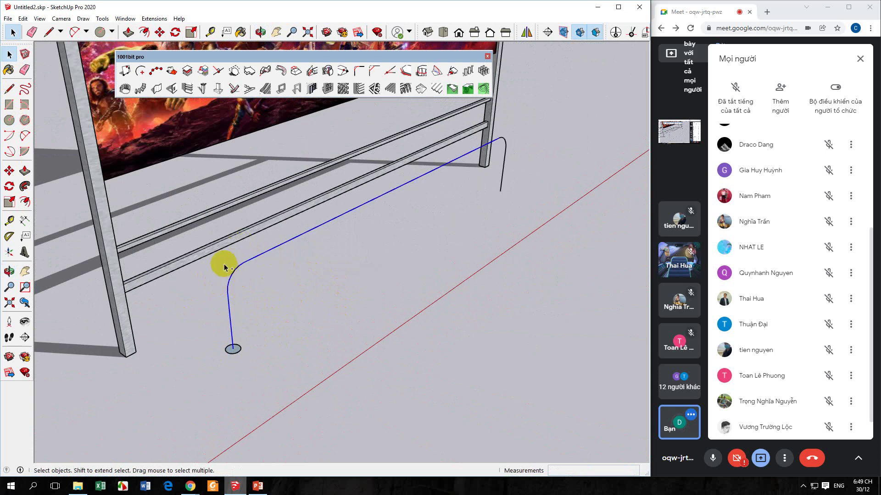
ctrl+click(503, 147)
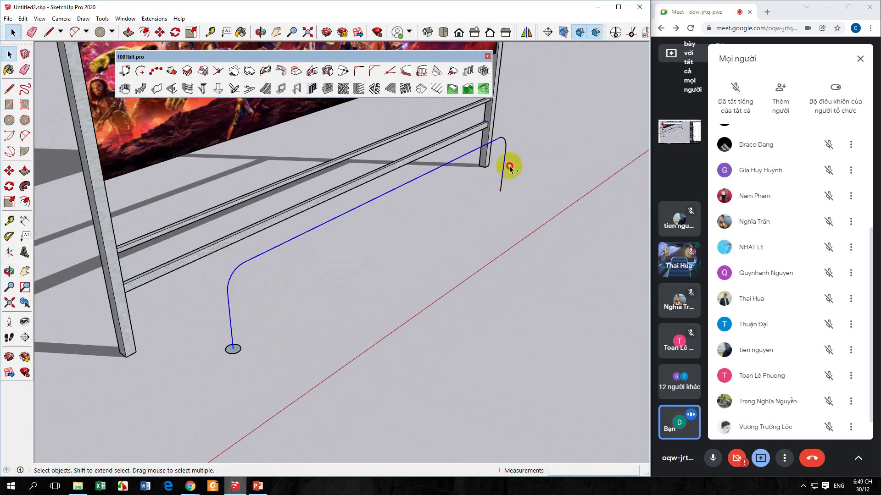
middle_drag(501, 225, 243, 310)
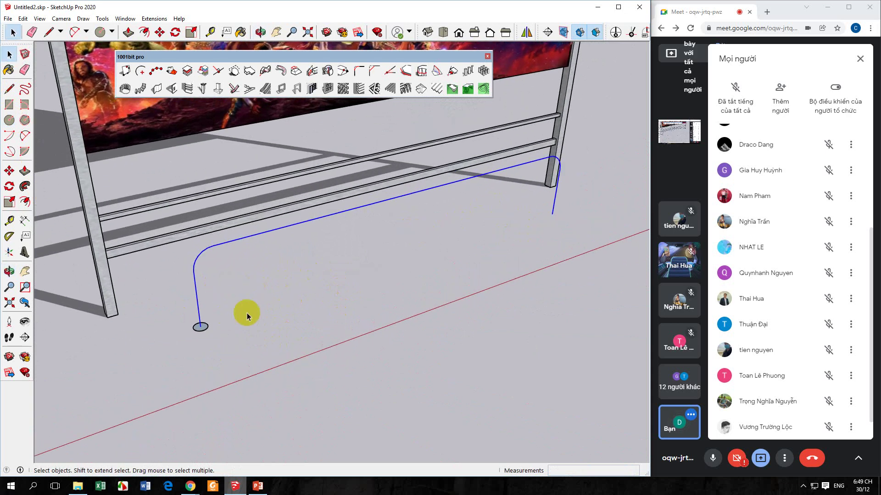
click(24, 187)
click(196, 328)
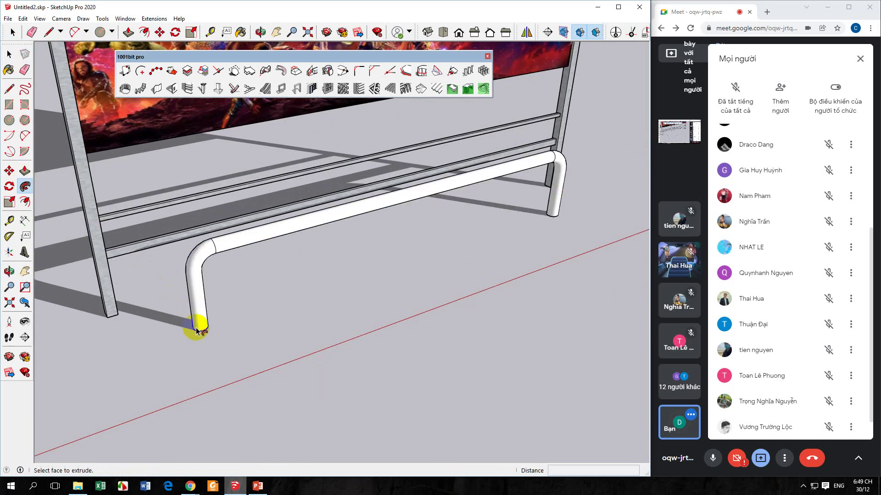
Step: Try a freehand copy of the bench pipe along the green axis, and delete the copy
click(9, 54)
middle_drag(253, 271, 362, 147)
drag(362, 146, 414, 324)
middle_drag(415, 324, 300, 368)
click(9, 171)
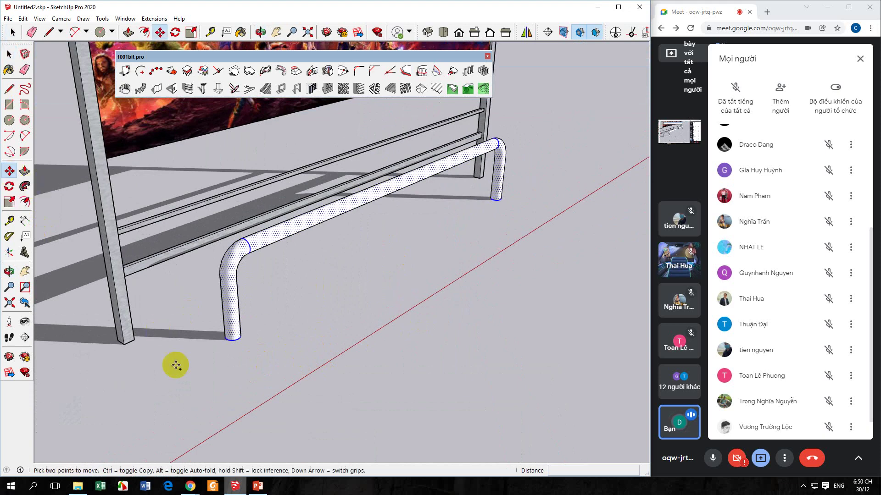
click(192, 345)
key(ctrl)
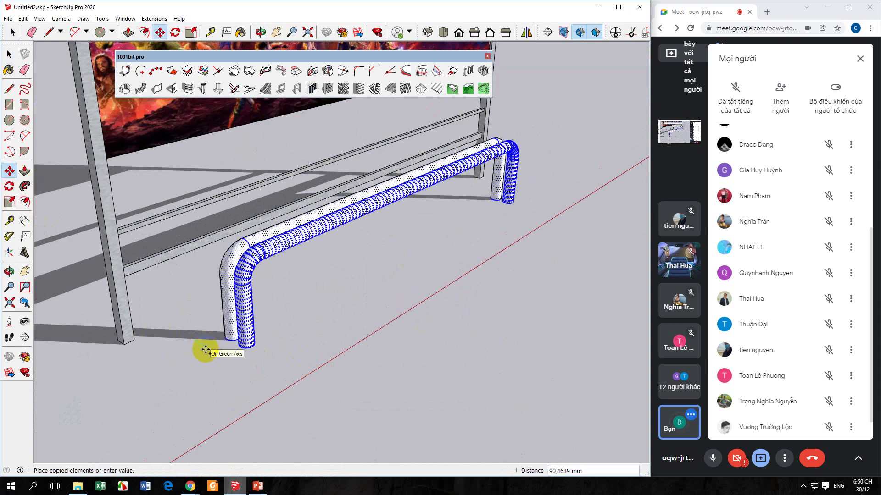
click(205, 349)
middle_drag(206, 349, 364, 330)
key(Delete)
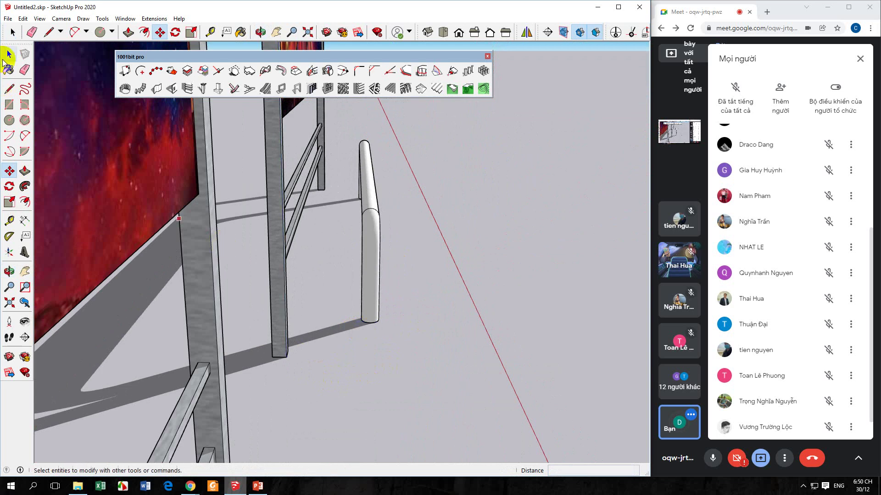
Step: Check the radius of the pipe's foot circle in its entity information
click(366, 323)
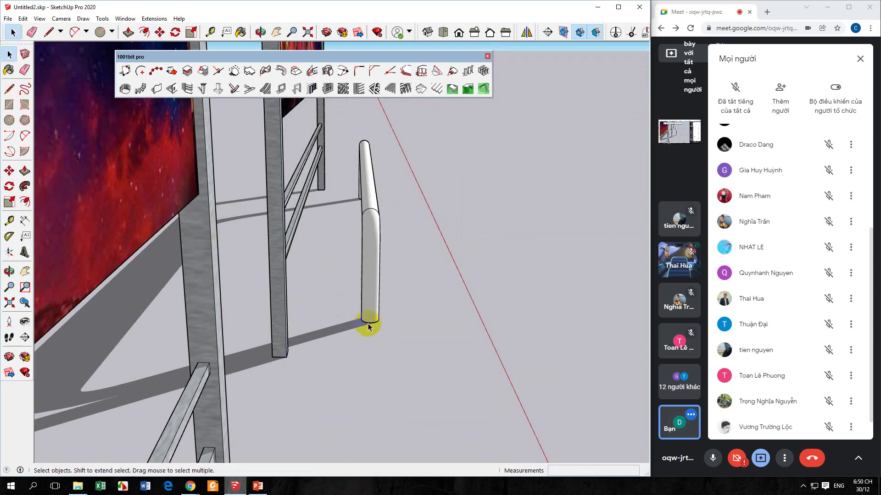
right_click(368, 326)
click(393, 53)
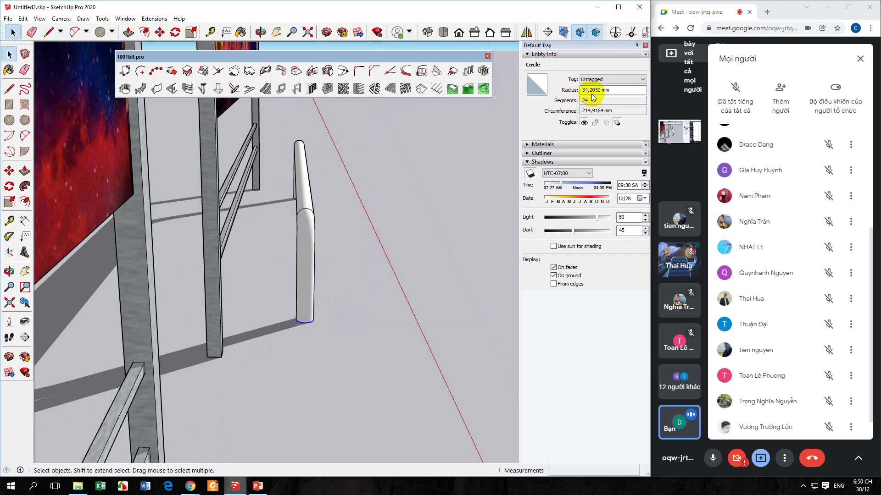
click(645, 46)
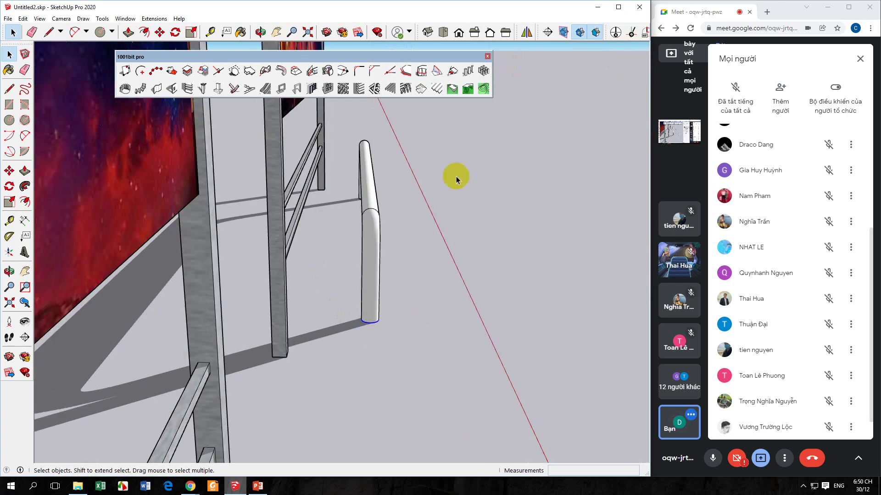
Step: Select the entire bench pipe and copy it 68 mm along the green axis, away from the poster frame
mouse_move(351, 356)
middle_down()
mouse_move(311, 356)
mouse_move(358, 359)
middle_up()
triple_click(362, 161)
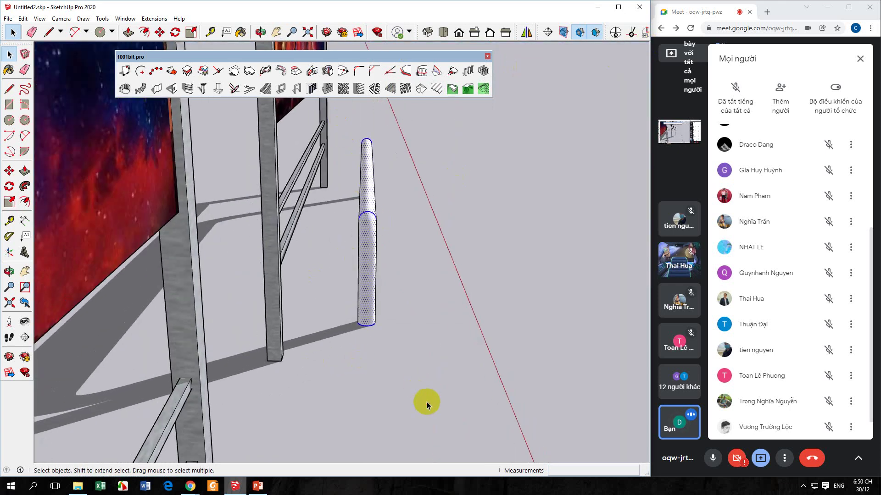
middle_drag(426, 403, 320, 369)
click(10, 171)
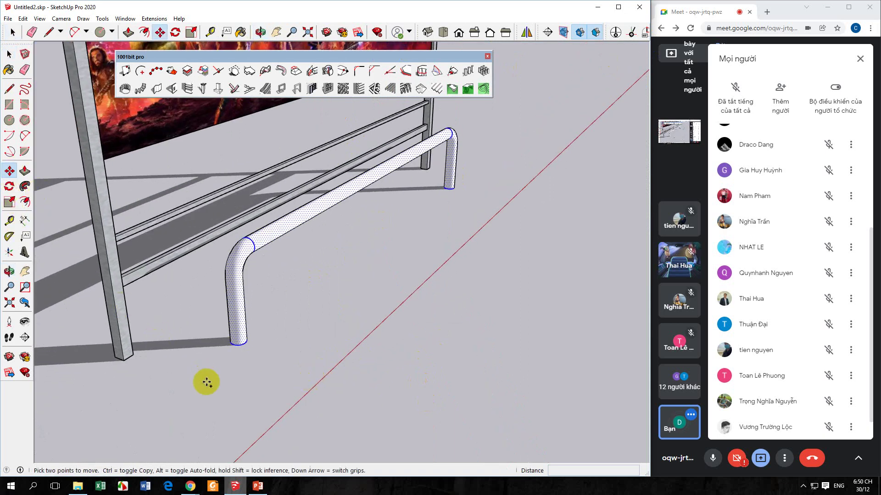
click(207, 382)
key(ctrl)
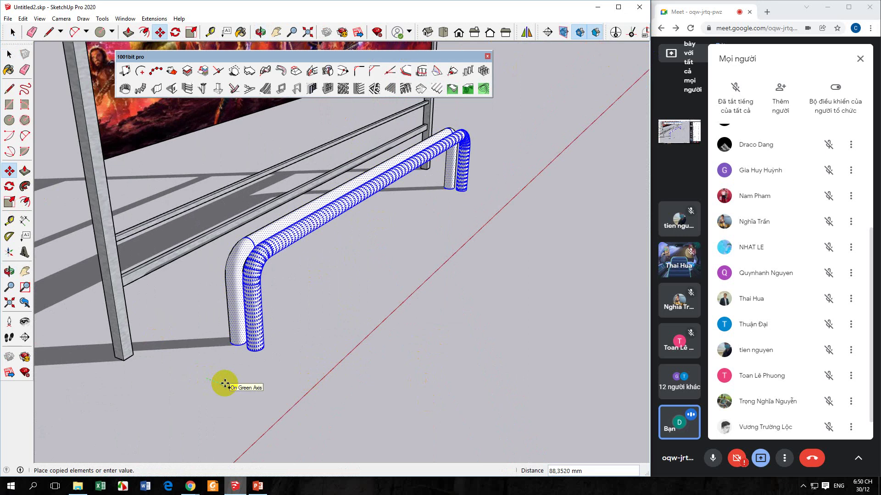
text(6)
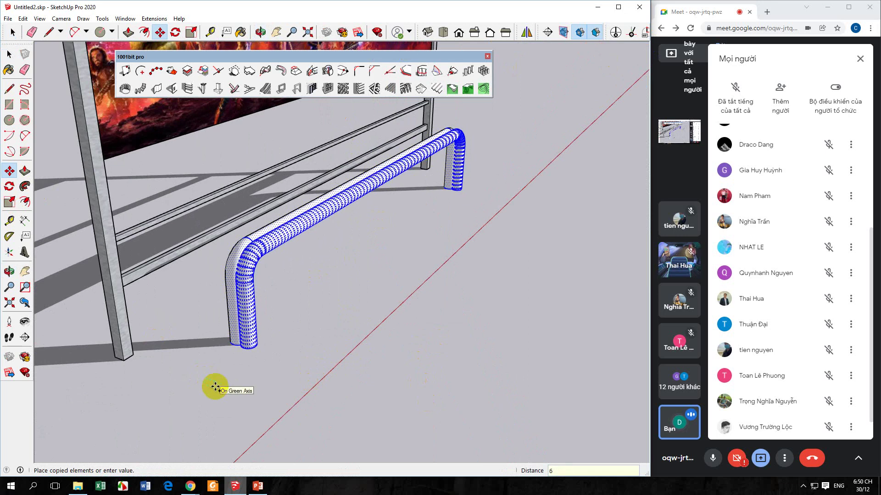
key(Return)
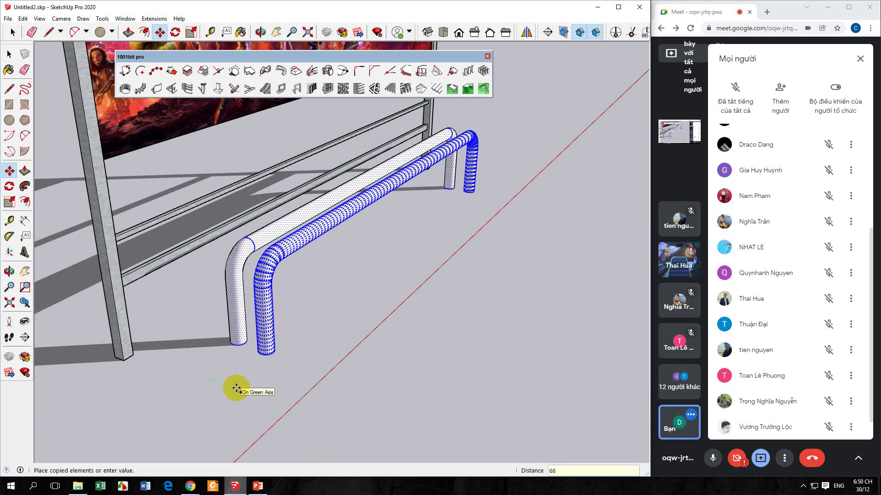
text(68)
key(Return)
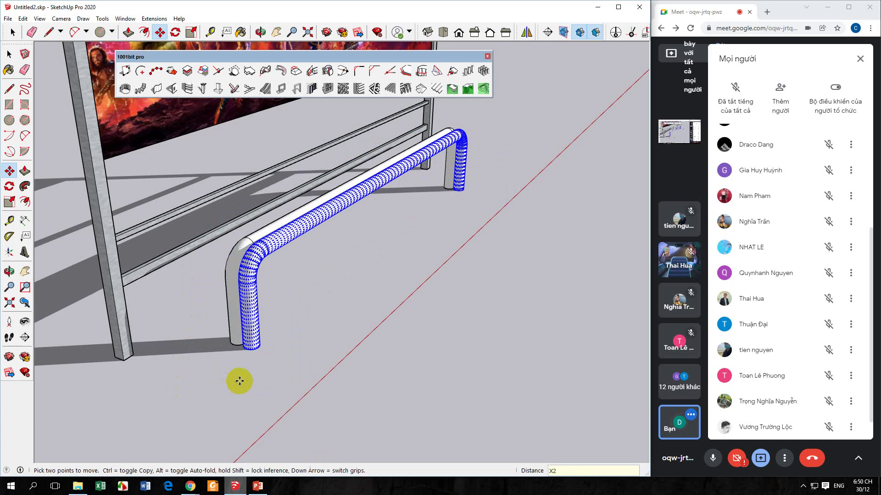
Step: Repeat the pipe copy with X2 so three adjoining pipes form the bench seat
text(X2)
key(Return)
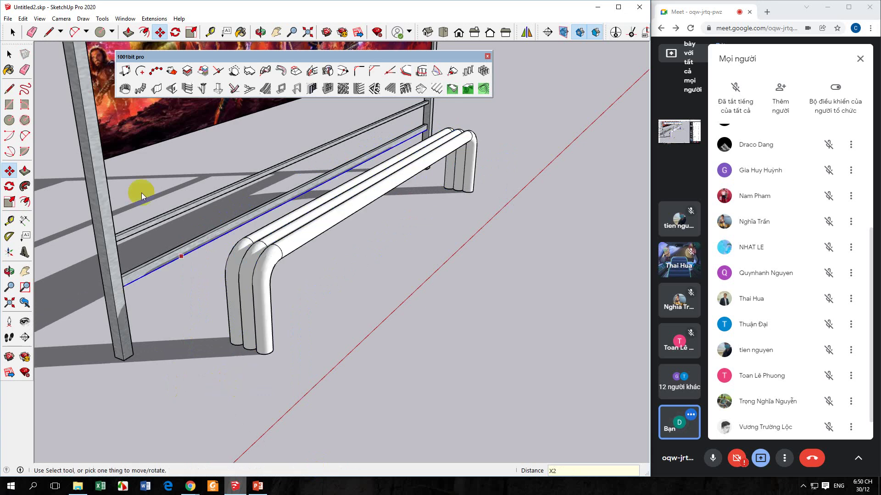
click(9, 55)
middle_drag(294, 302, 350, 271)
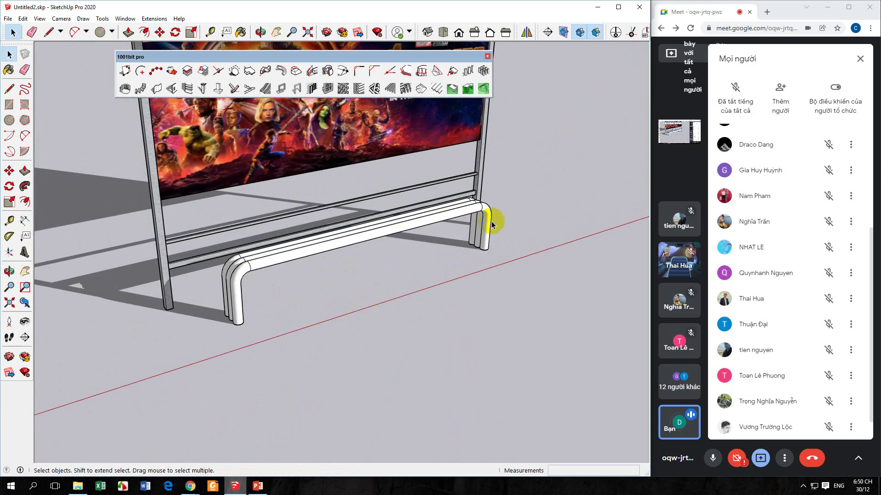
middle_drag(314, 289, 383, 305)
scroll(380, 309, down, 4)
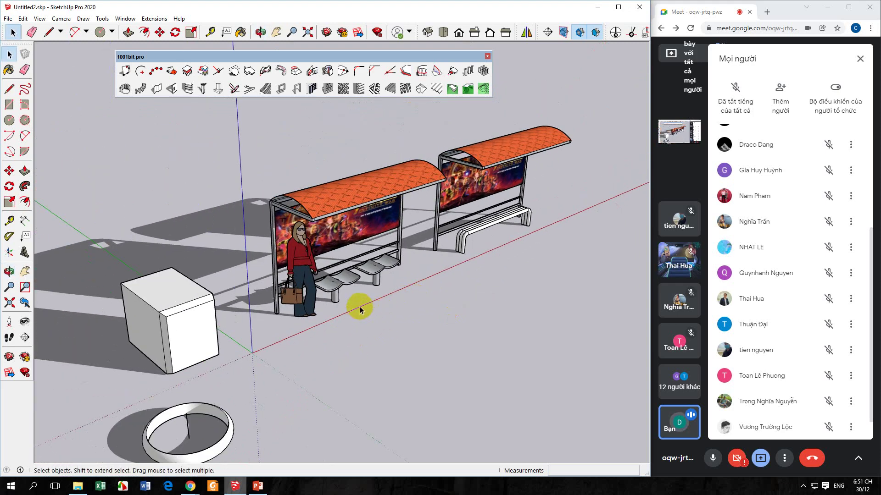
Step: Switch to the PowerPoint lesson outline and highlight the "Move + Alt" and "Follow me" bullets in turn
click(258, 486)
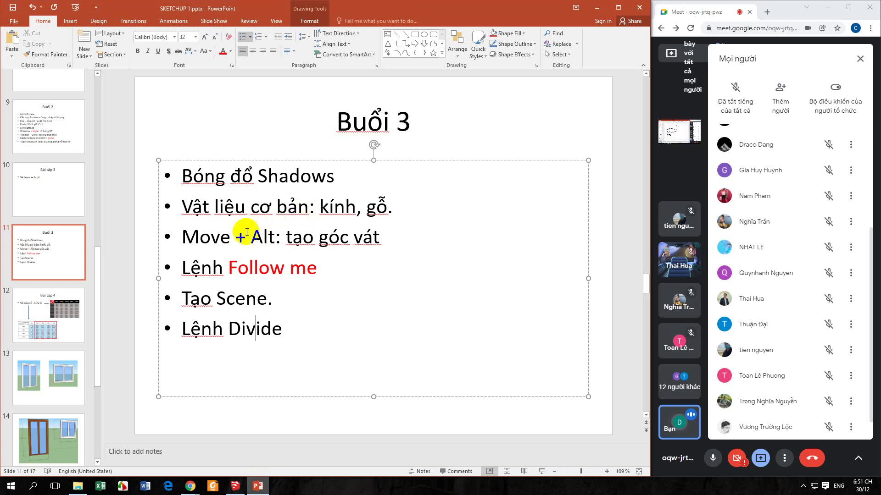
drag(184, 237, 380, 237)
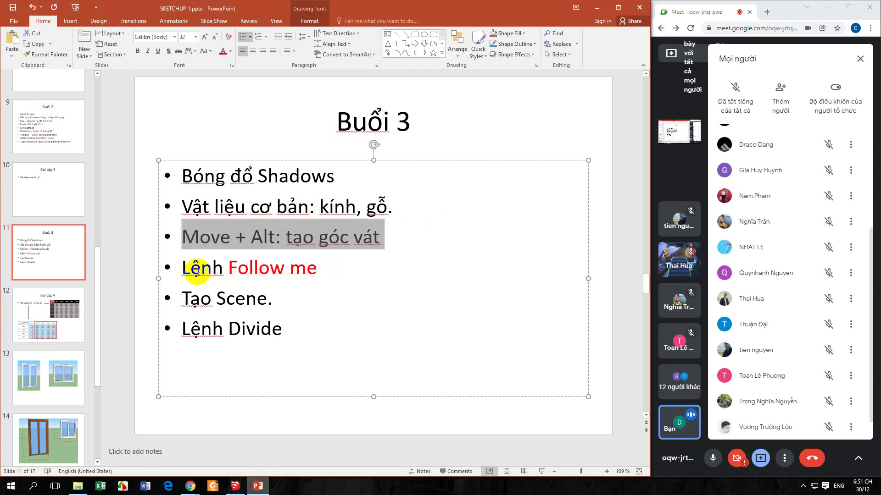
drag(189, 271, 301, 266)
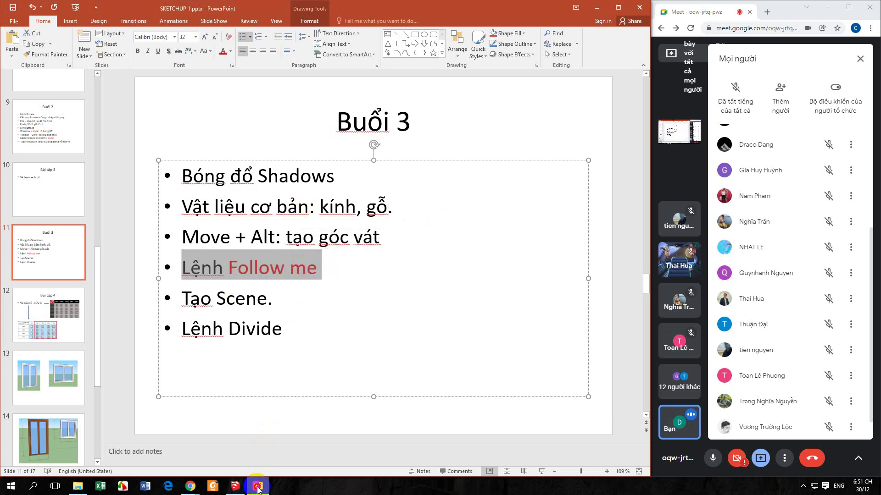
Step: Return to SketchUp and examine the pipe bench beside the original shelter's seats
click(234, 487)
click(233, 489)
click(233, 487)
mouse_move(291, 356)
middle_down()
mouse_move(363, 252)
mouse_move(443, 262)
mouse_move(436, 277)
middle_up()
scroll(495, 229, up, 6)
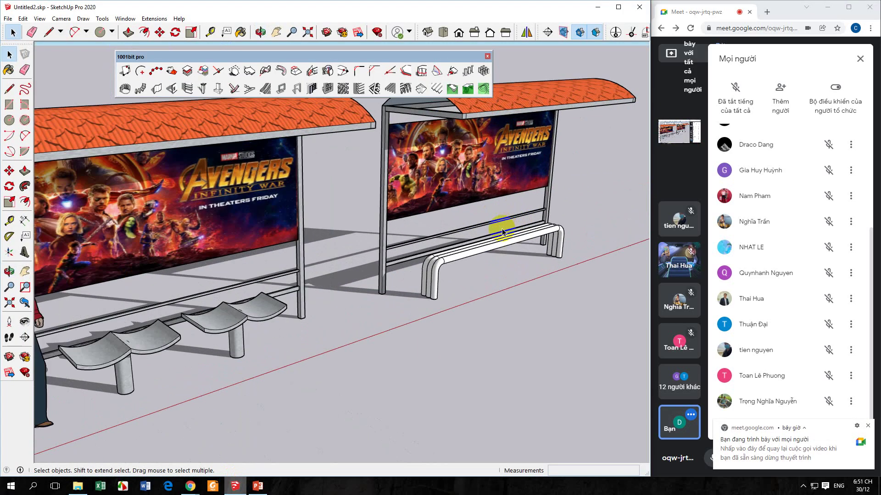
middle_drag(501, 232, 528, 277)
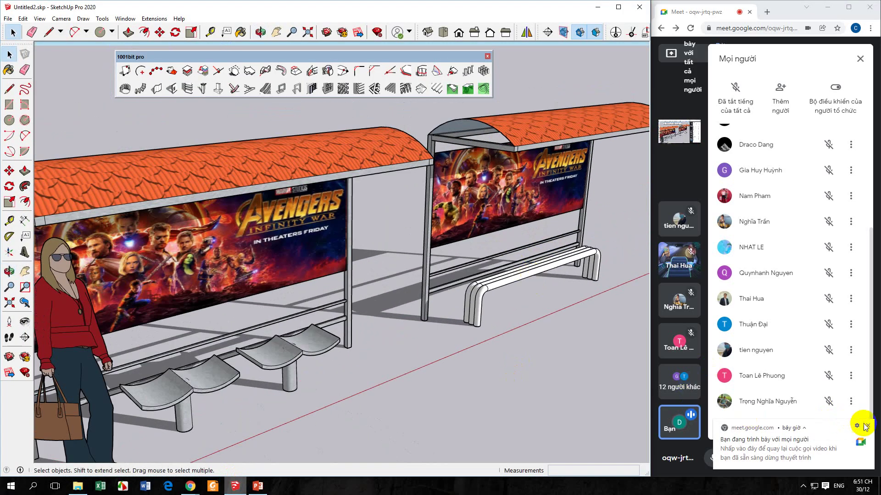